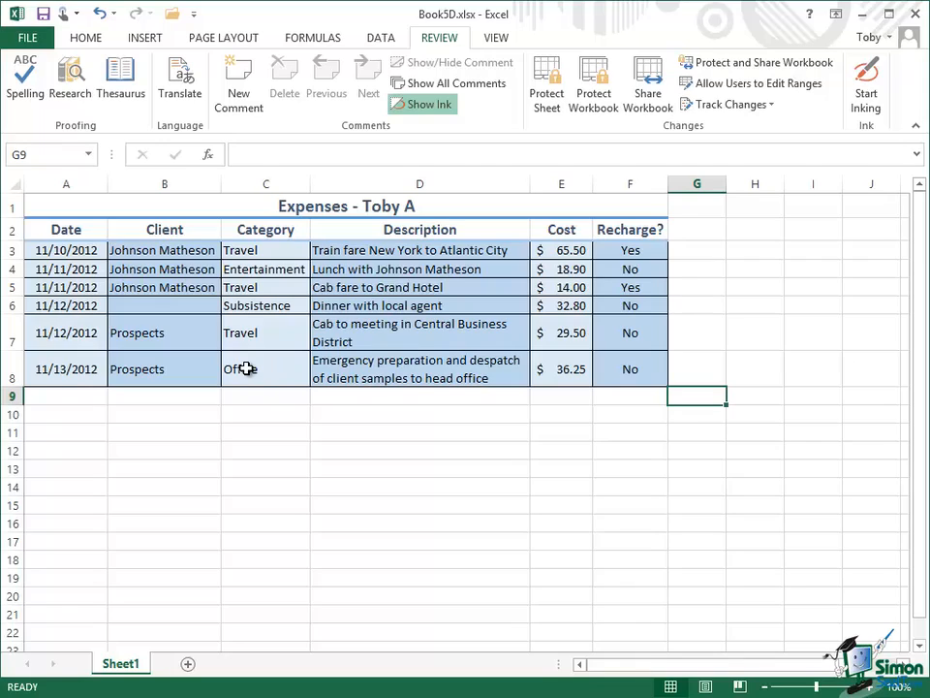
Rename Sheet1 with the first name and last initial of the employee in the expenses title, without a space
right_click(124, 667)
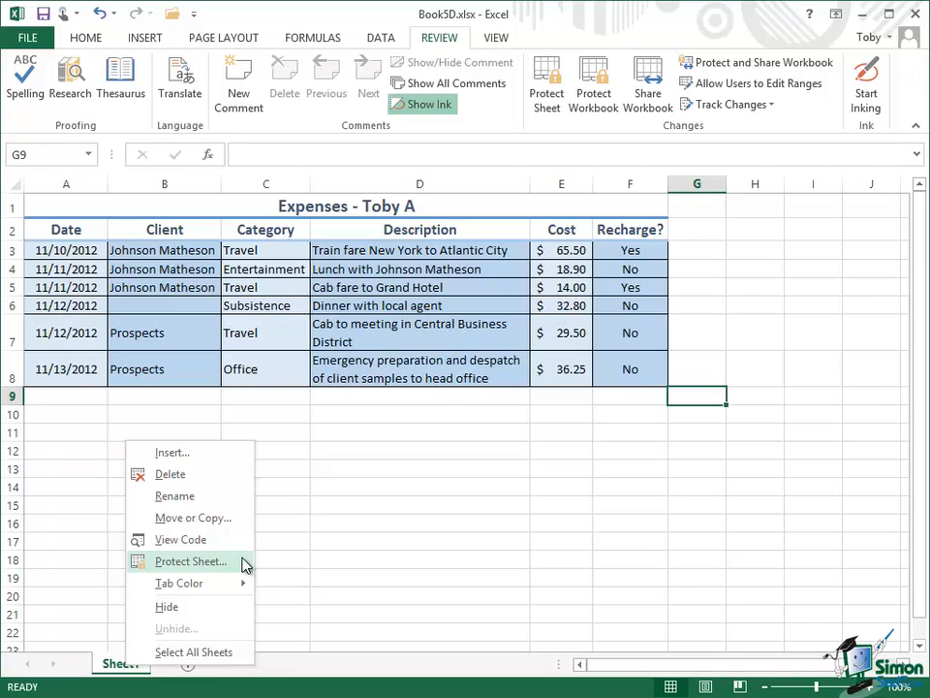
mouse_move(213, 588)
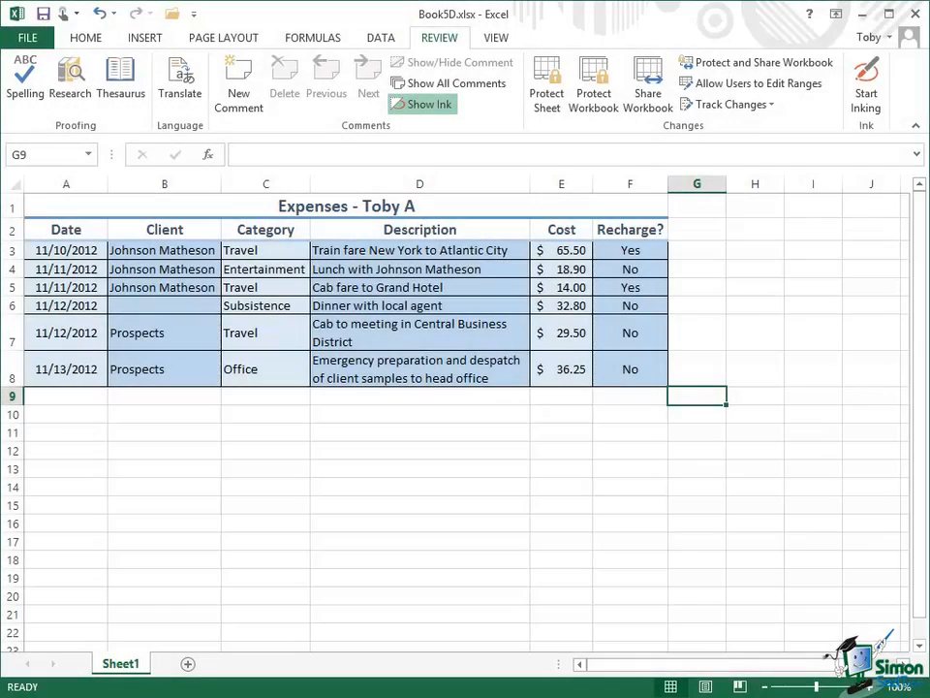
right_click(121, 667)
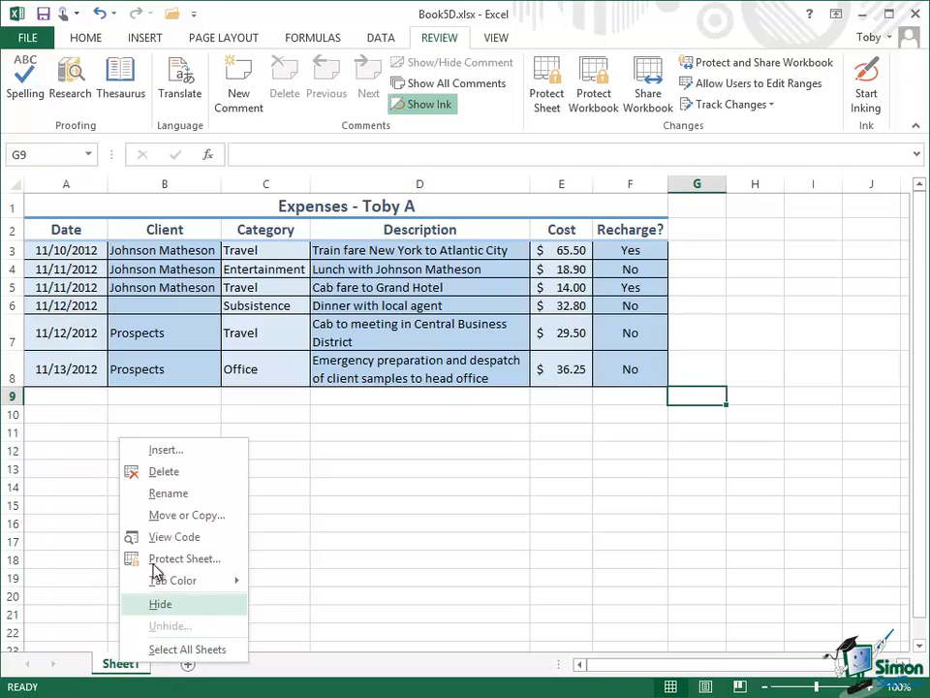
click(165, 495)
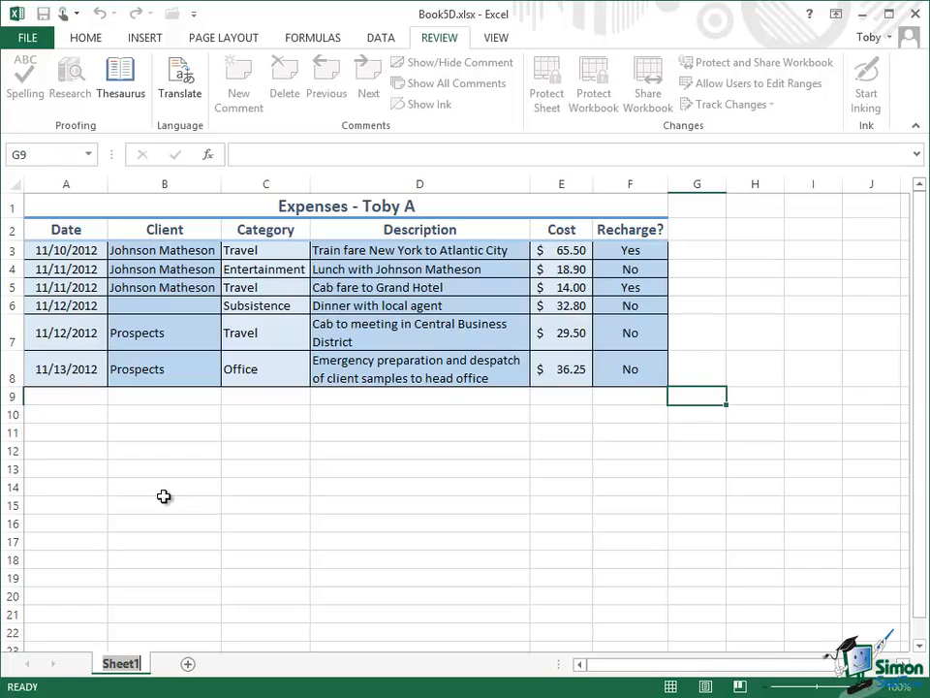
text(T)
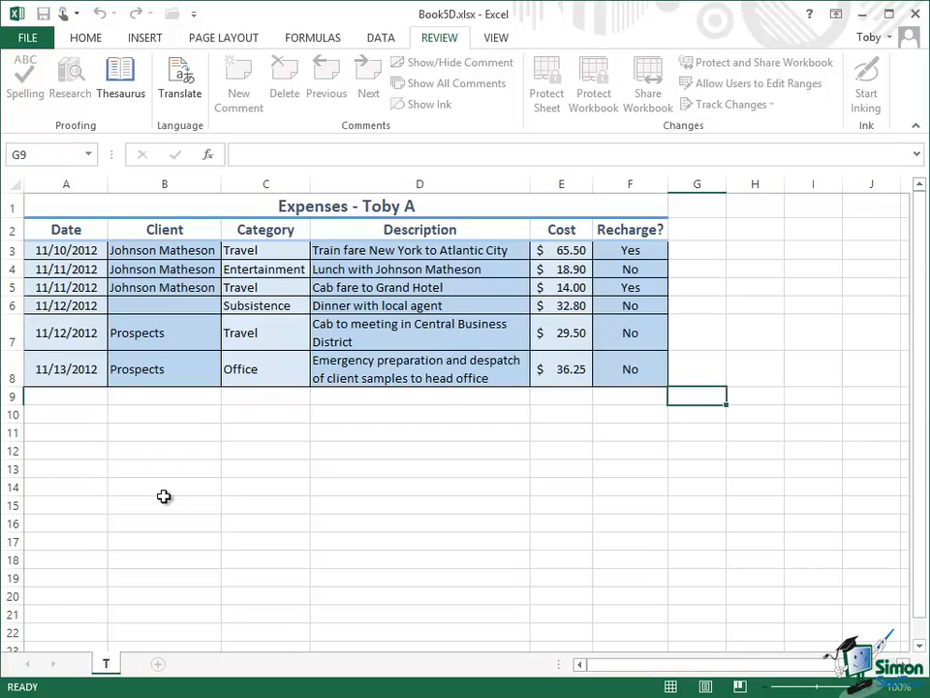
text(obyA)
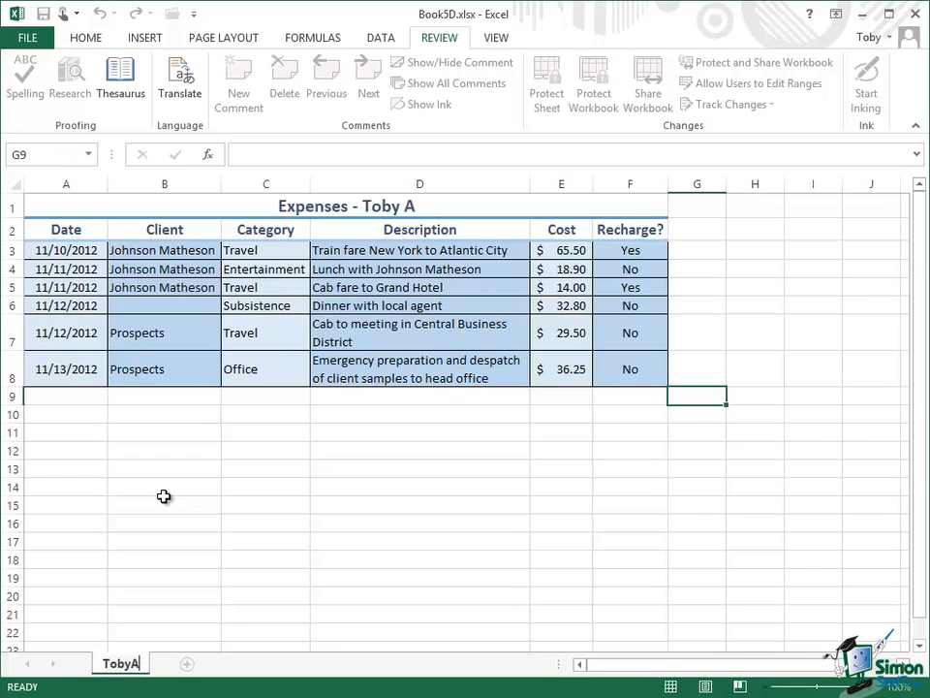
key(Return)
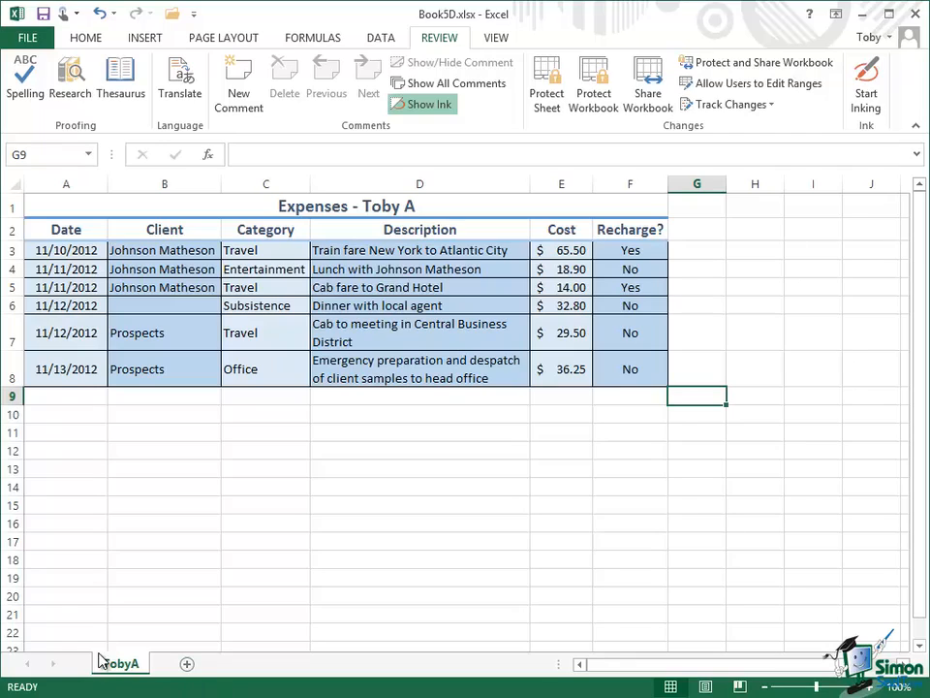
Create a copy of the renamed expenses sheet within Book5D.xlsx, placed at the end
right_click(129, 671)
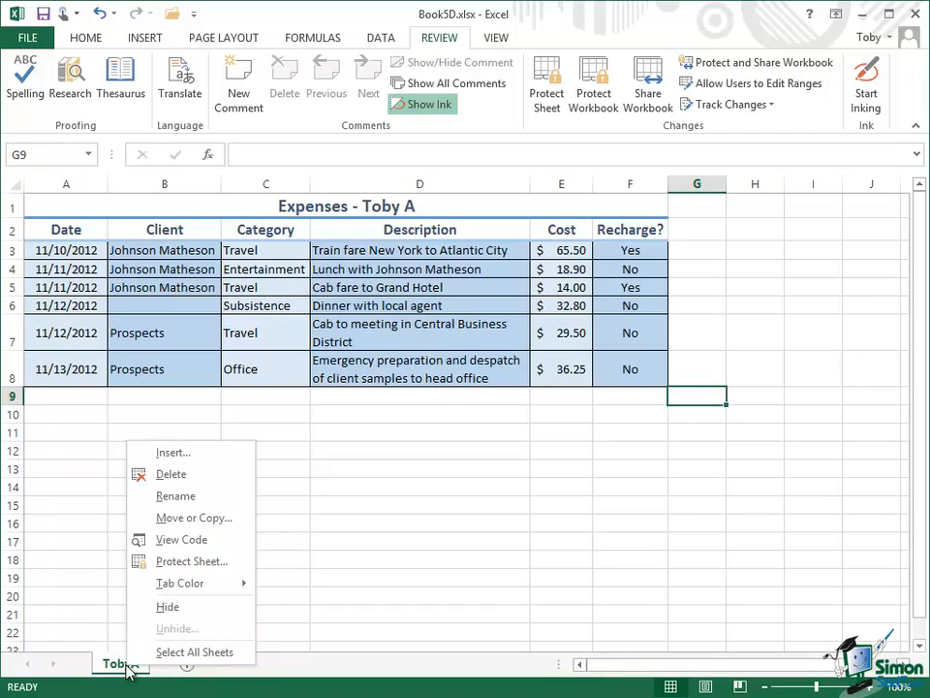
click(190, 520)
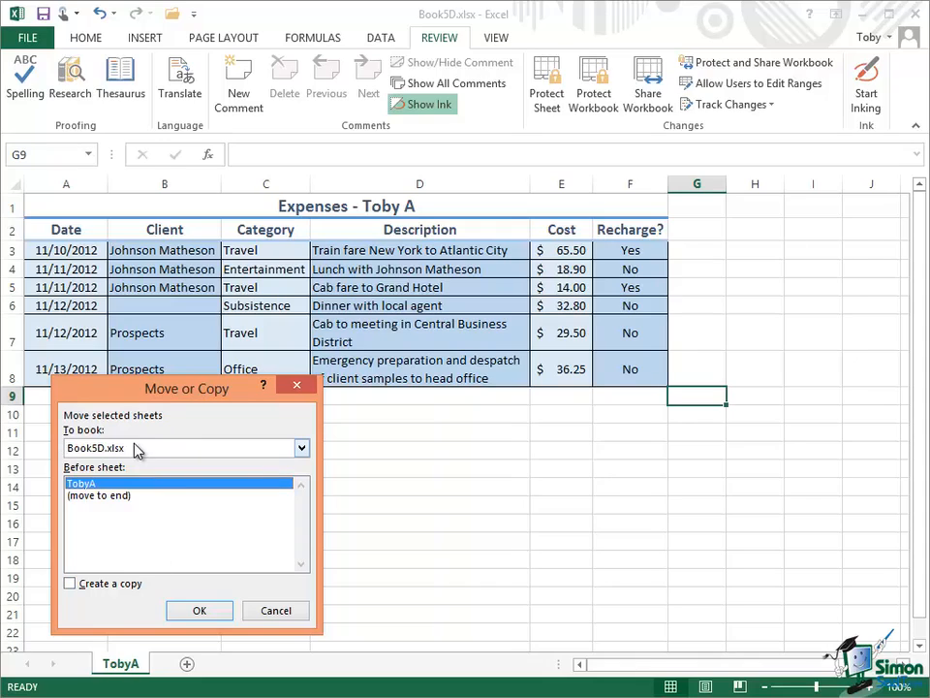
click(302, 447)
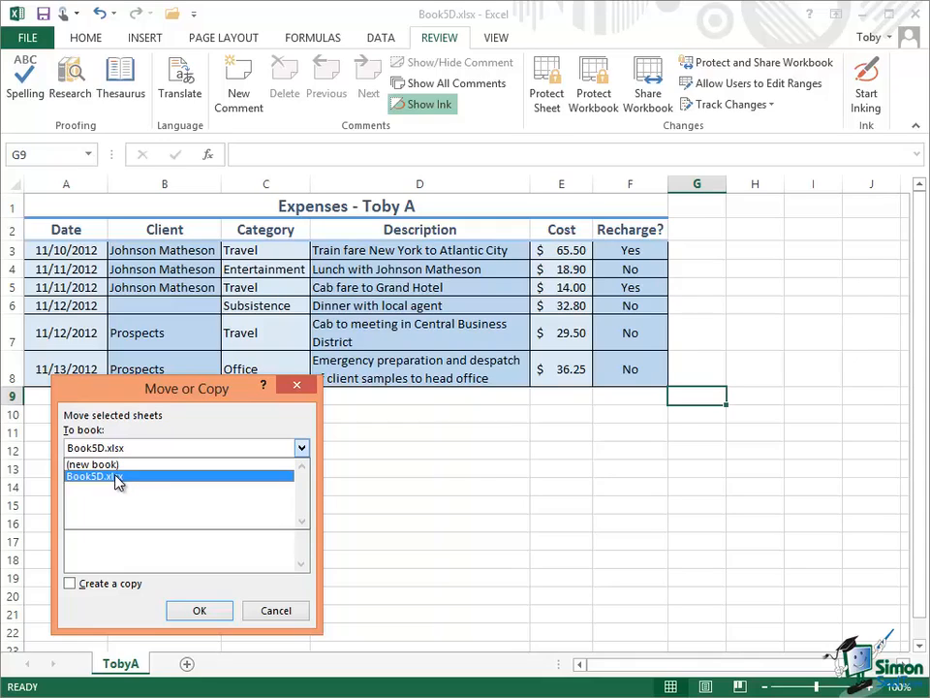
click(116, 475)
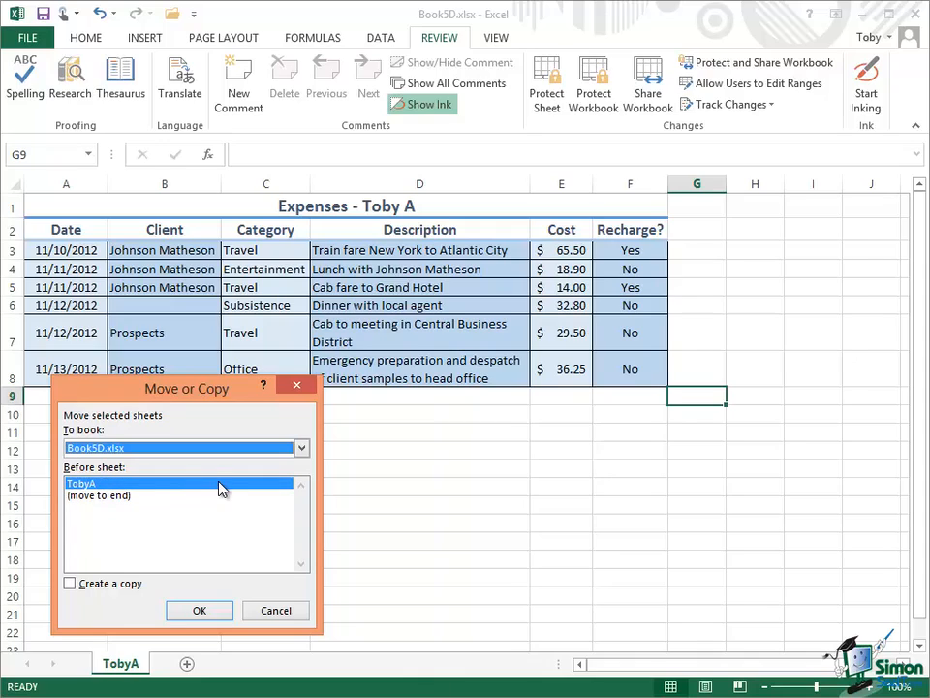
click(129, 496)
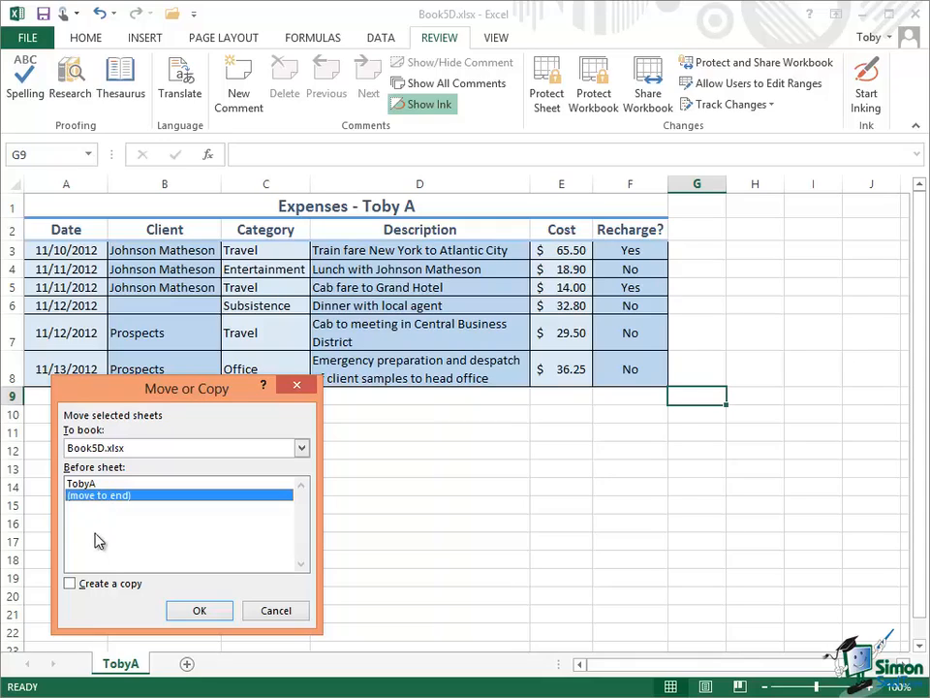
click(70, 584)
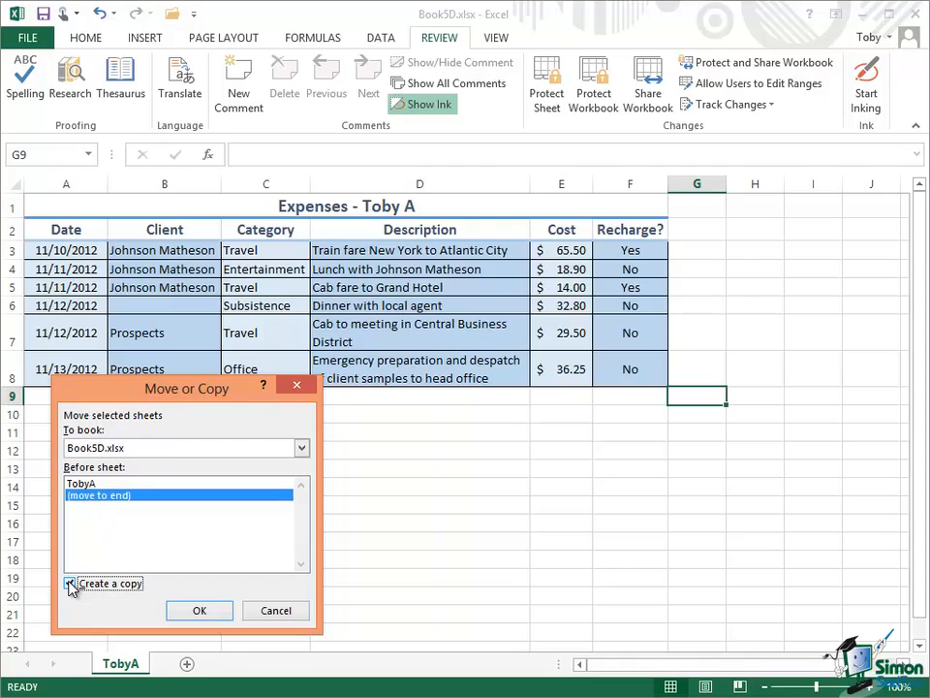
click(199, 611)
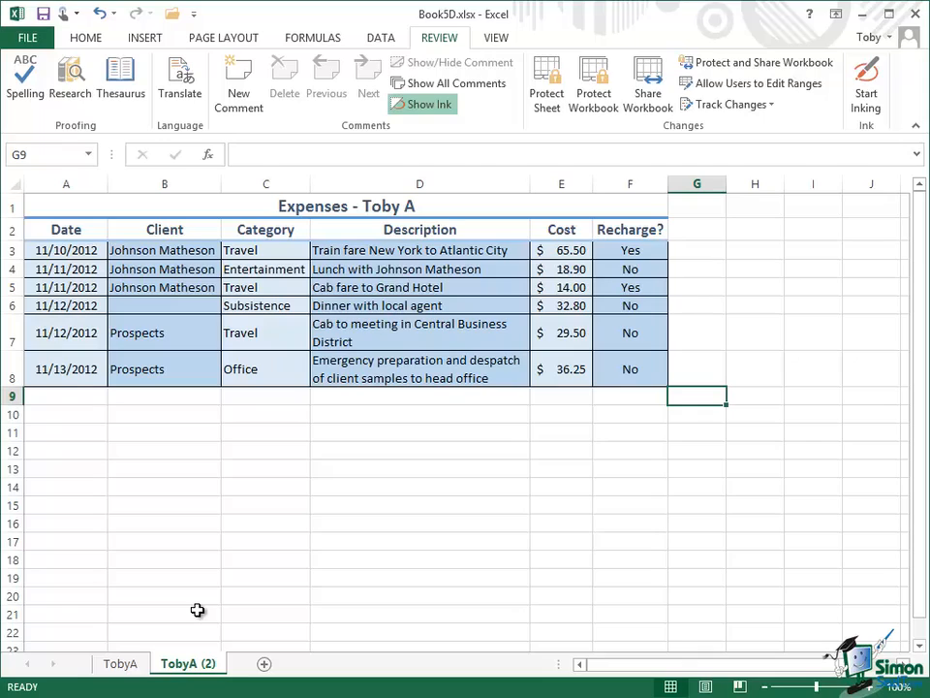
Rename the copied sheet with the second employee's first name and last initial, without a space
right_click(197, 671)
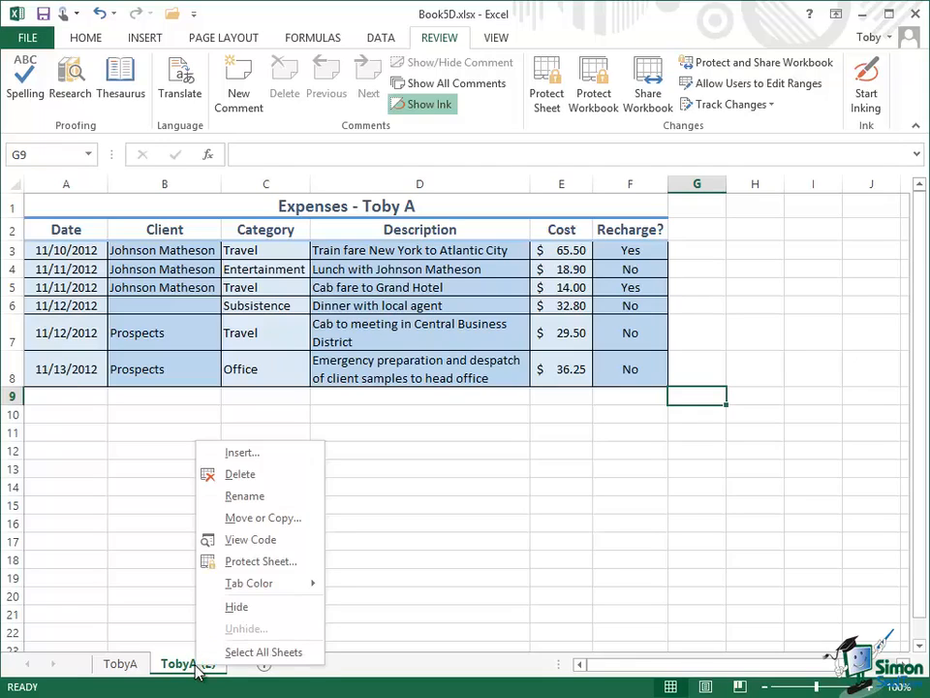
click(246, 497)
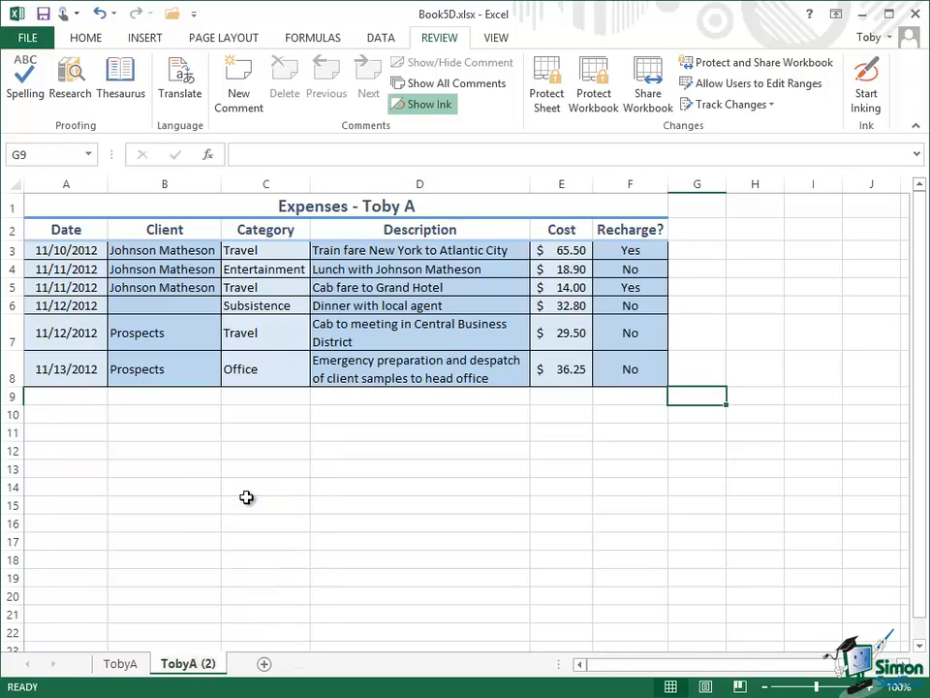
text(T)
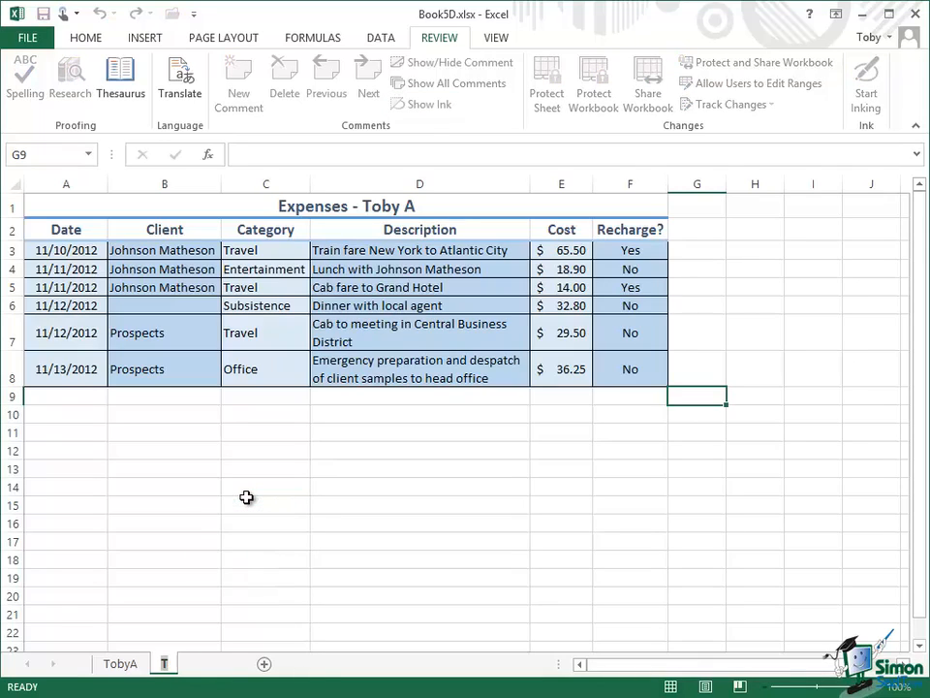
key(BackSpace)
text(Simon)
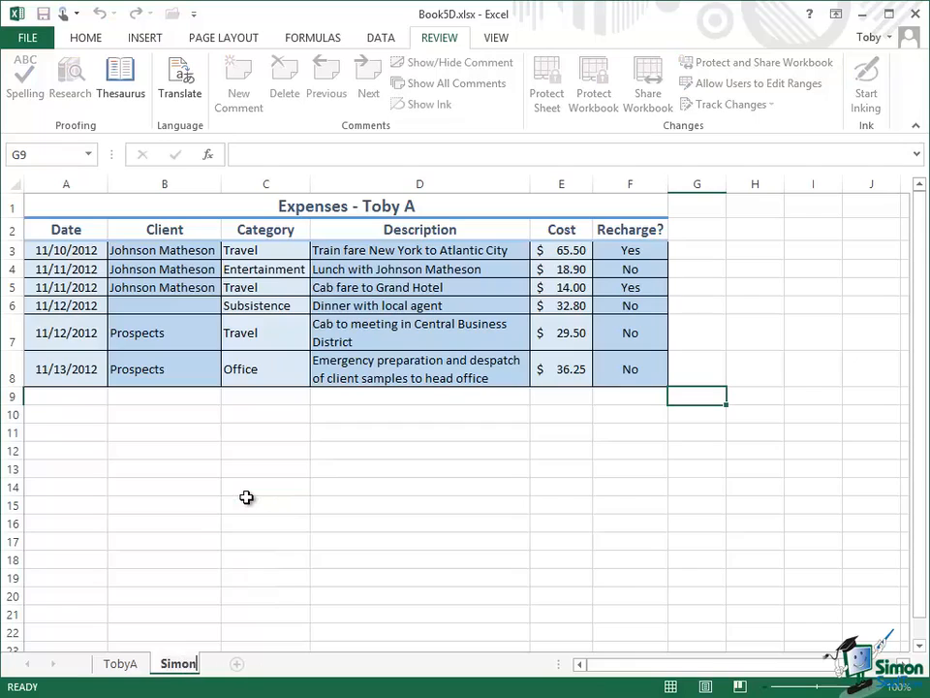
text(eC)
key(Return)
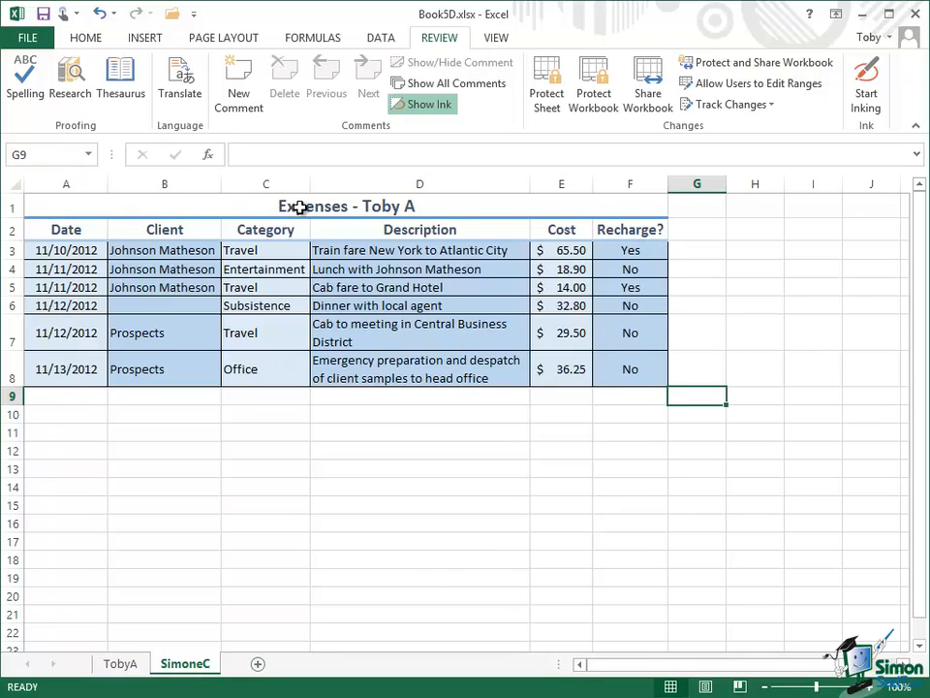
Change the title in cell A1 of the copied sheet to "Expenses - " followed by the second employee's first name and last initial
click(71, 207)
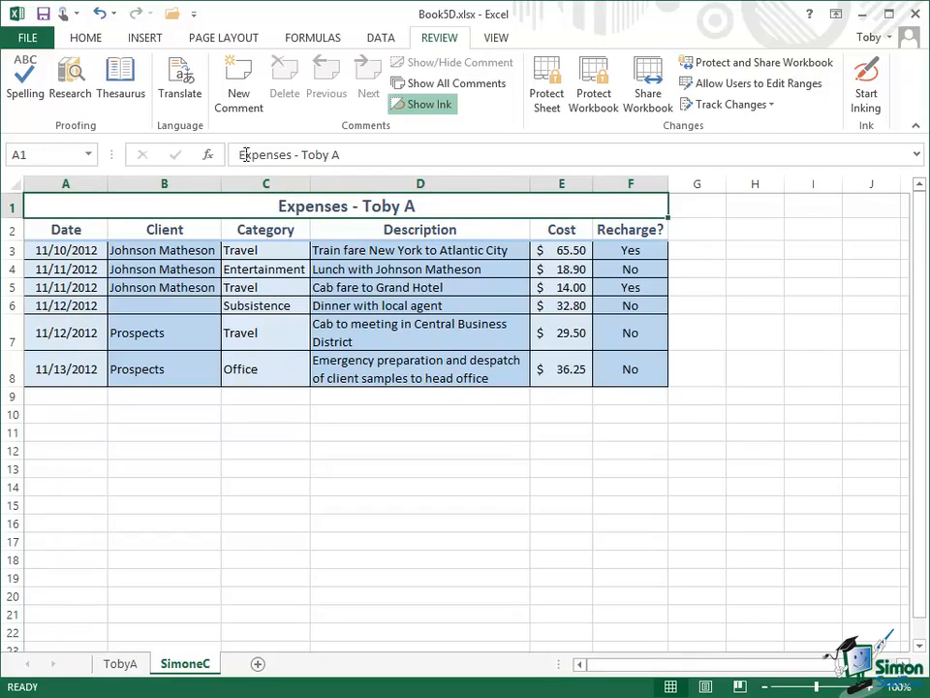
click(340, 155)
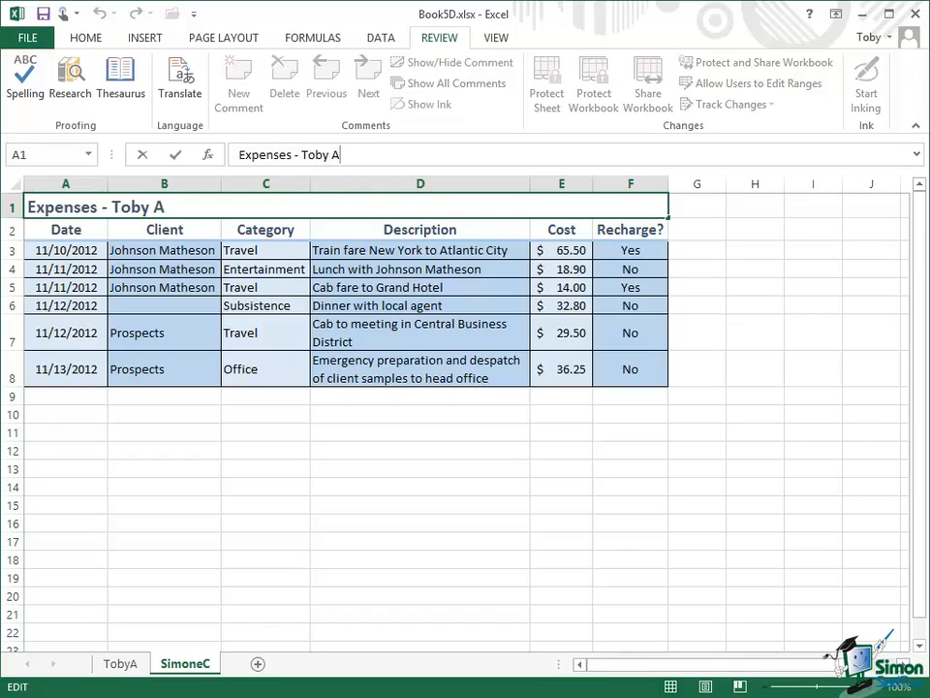
key(BackSpace)
key(BackSpace)
key(BackSpace)
key(BackSpace)
key(BackSpace)
key(BackSpace)
text(S)
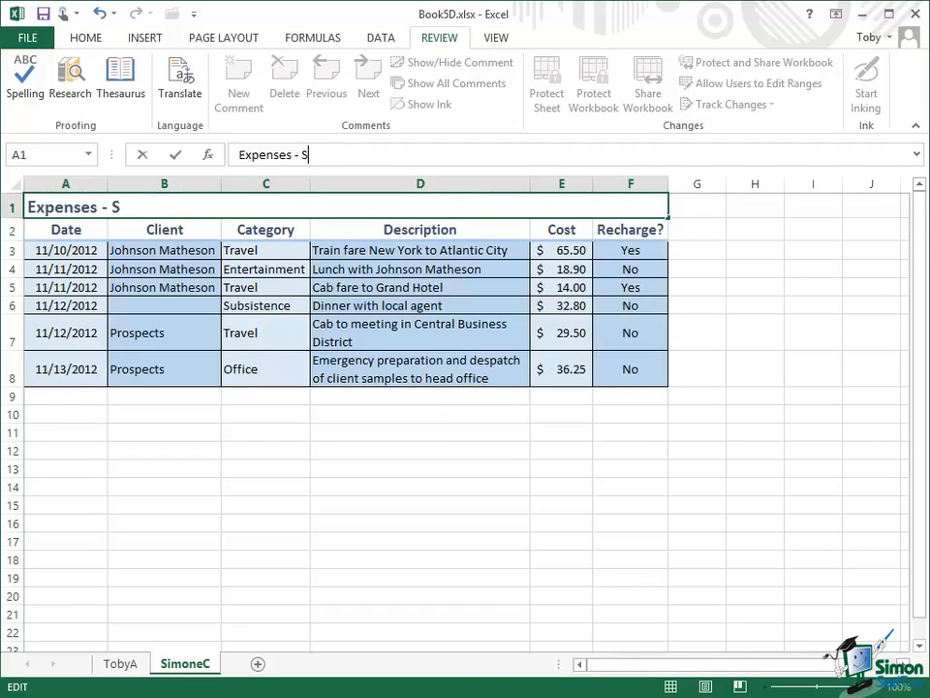
text(imone)
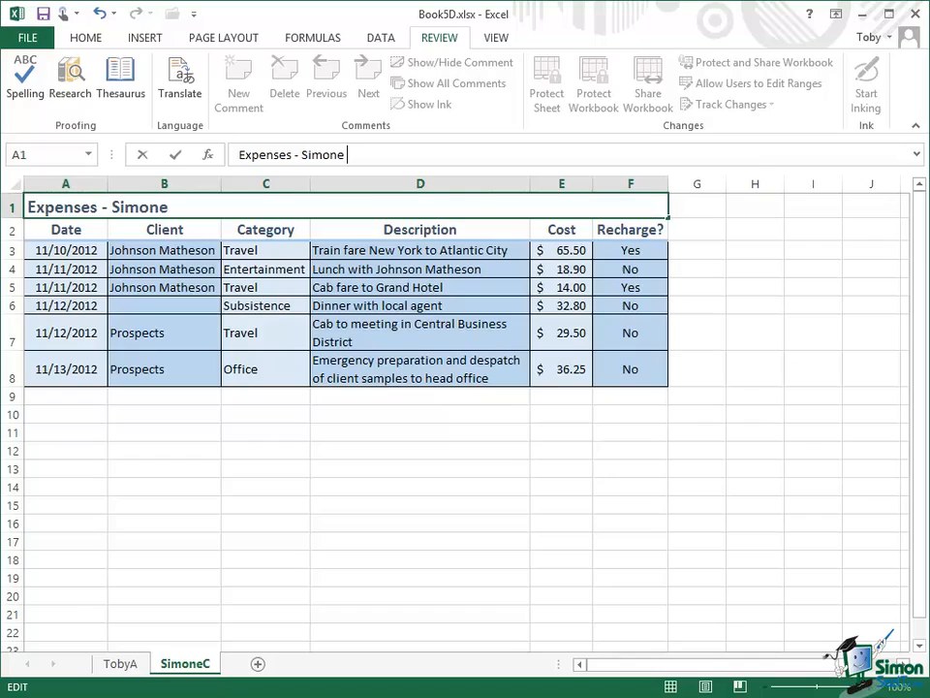
text( C)
click(64, 250)
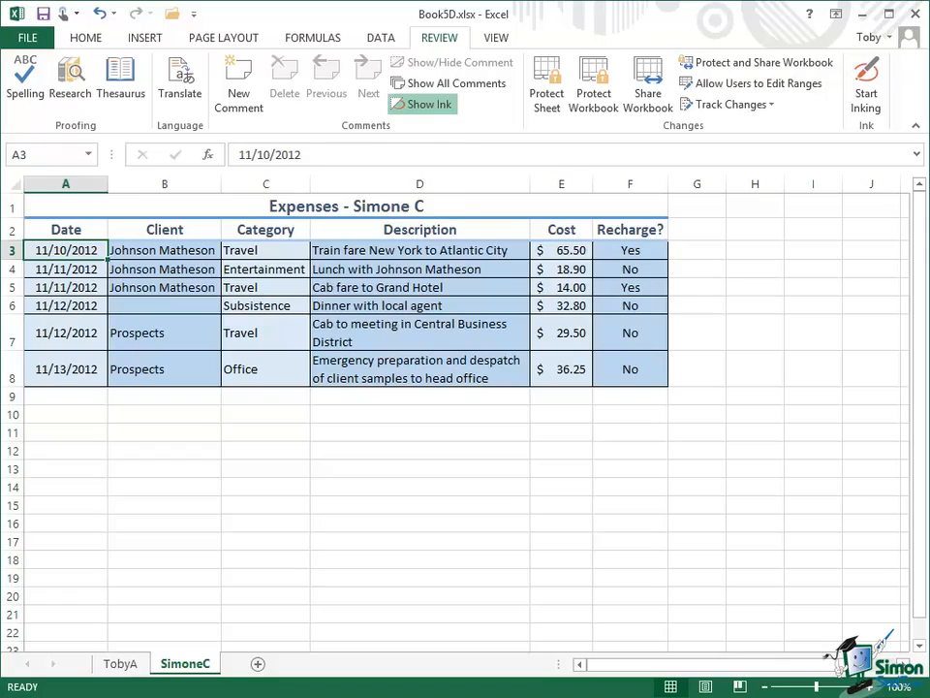
Clear the expense entries and their formatting from cells A3:F8 on the second employee's sheet
right_click(65, 250)
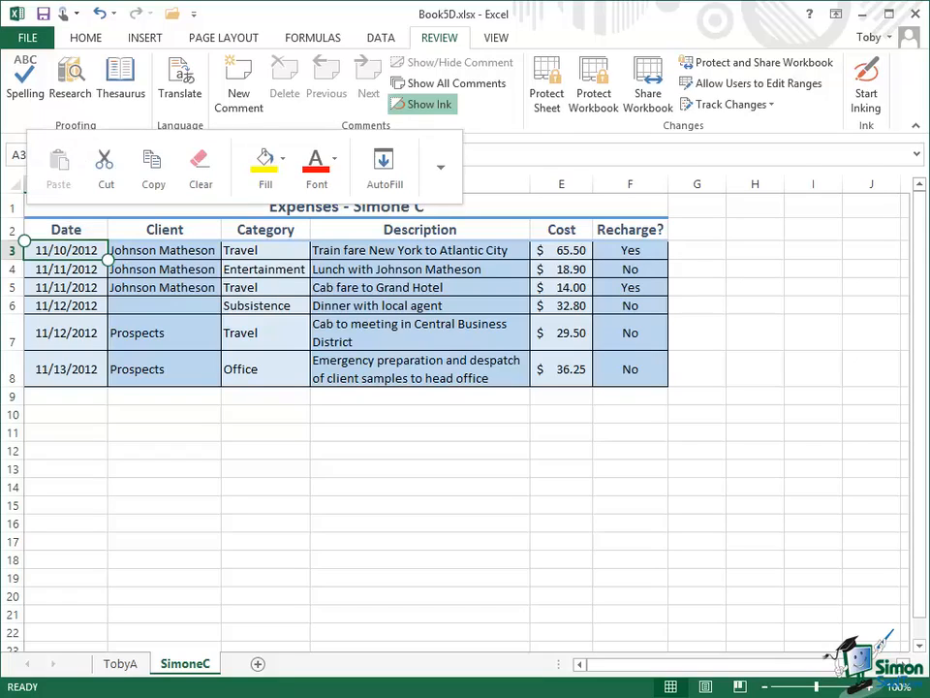
key(Escape)
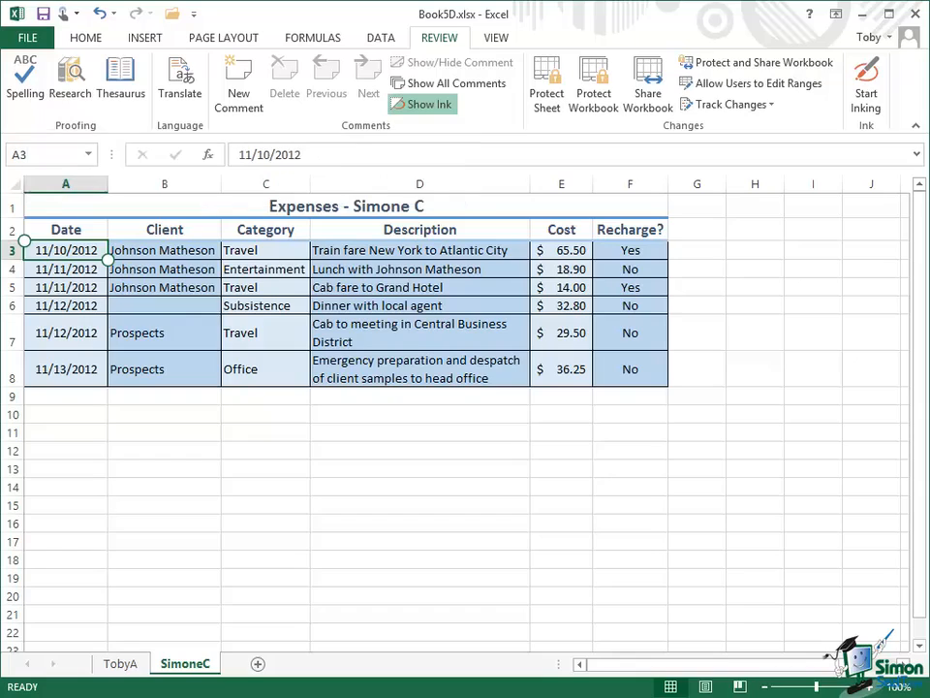
drag(107, 260, 668, 387)
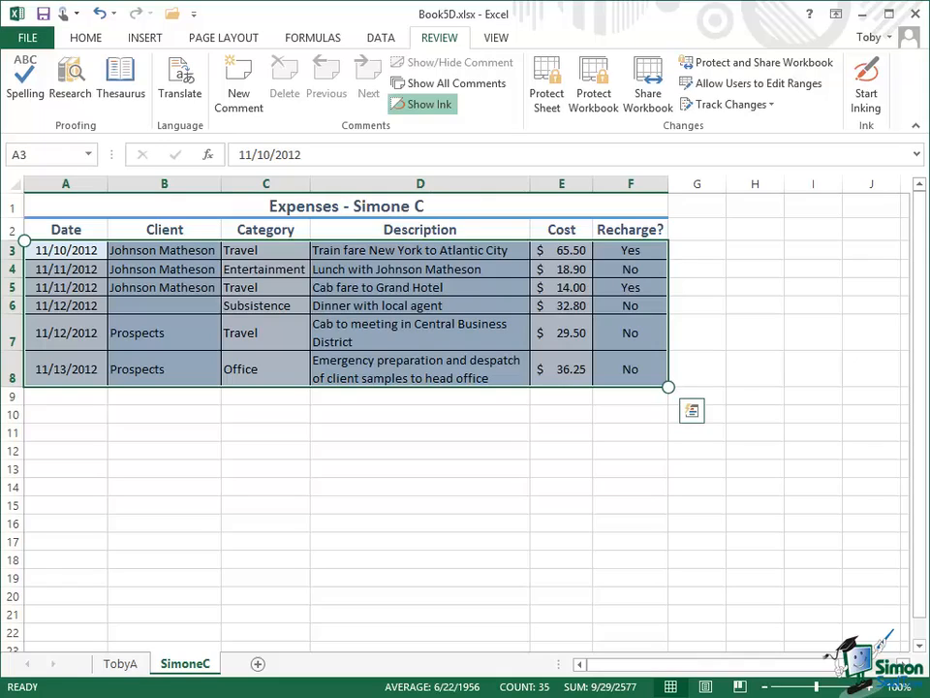
click(519, 291)
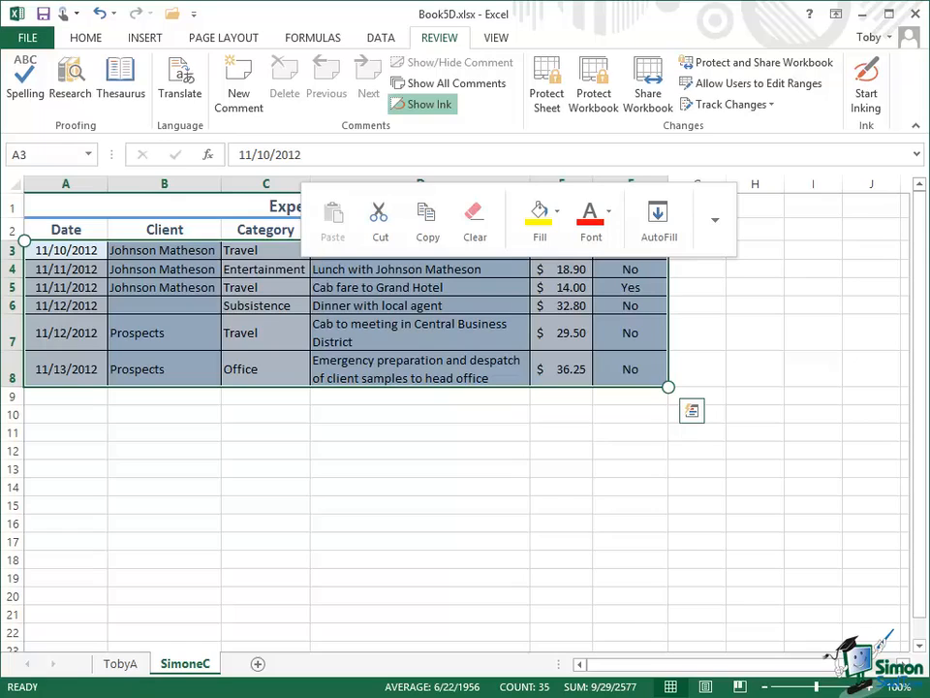
click(480, 214)
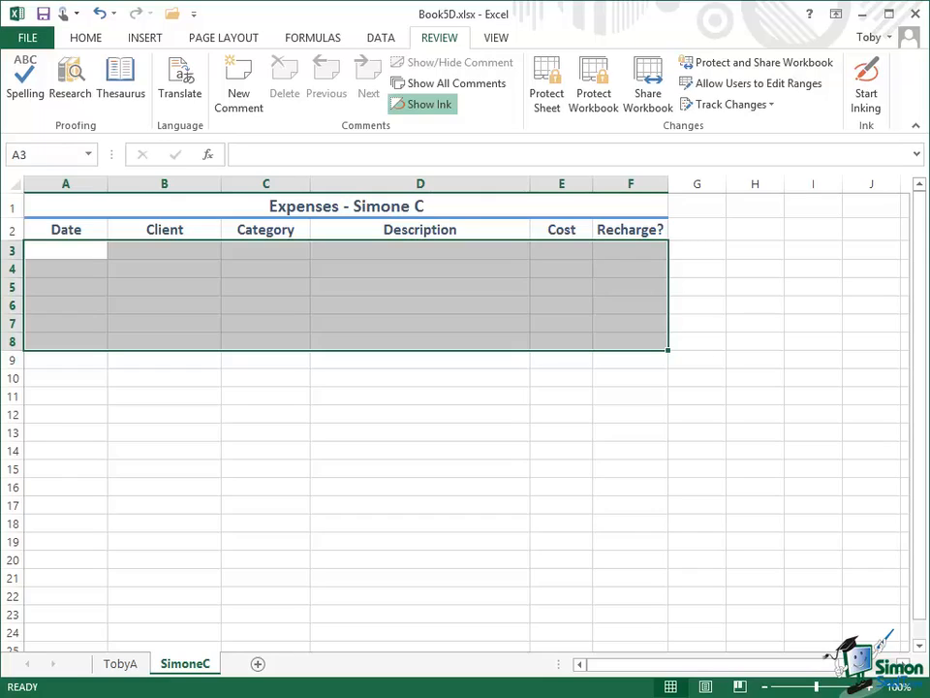
Create a copy of the blank expenses sheet in Book5D.xlsx, placed before the first employee's sheet
right_click(176, 669)
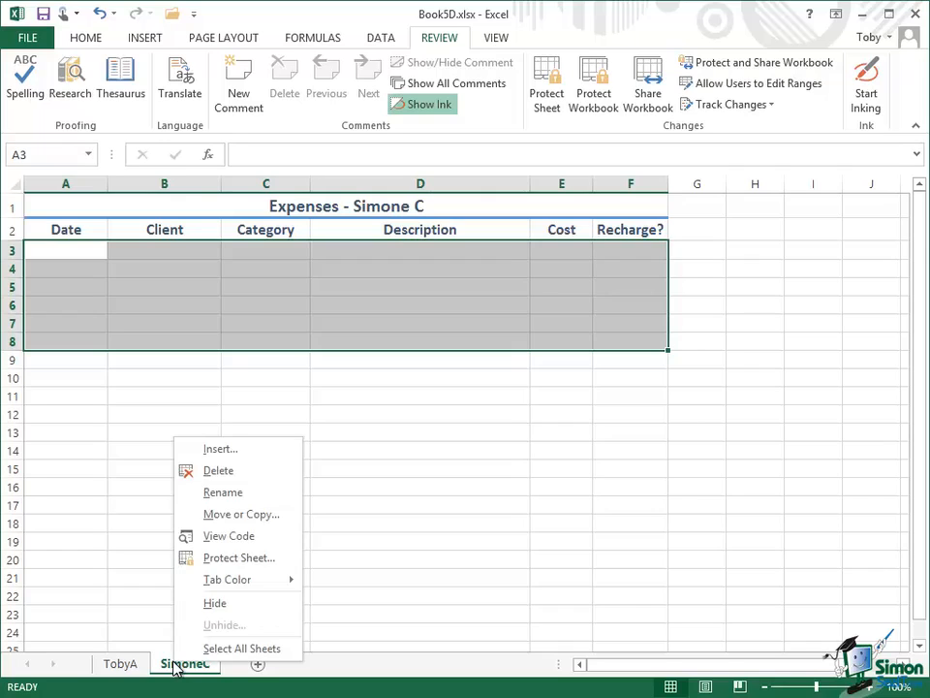
click(254, 516)
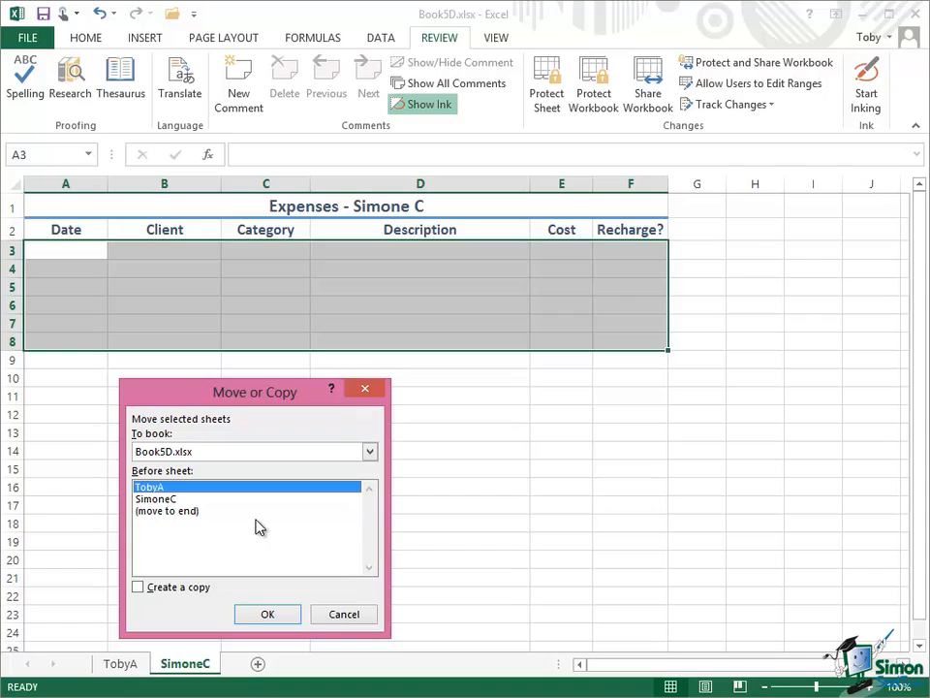
click(138, 588)
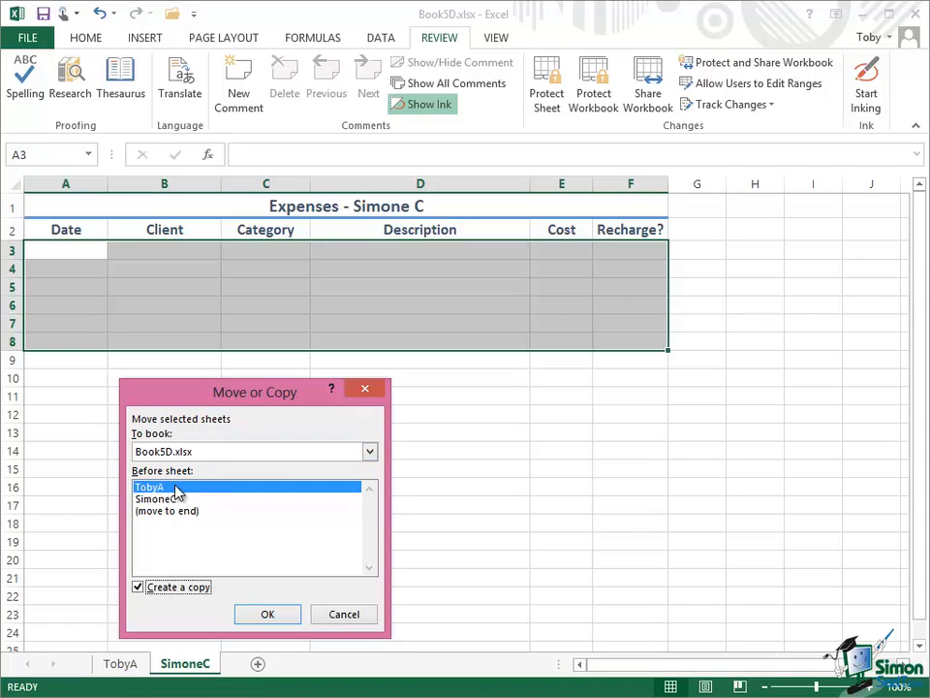
click(266, 616)
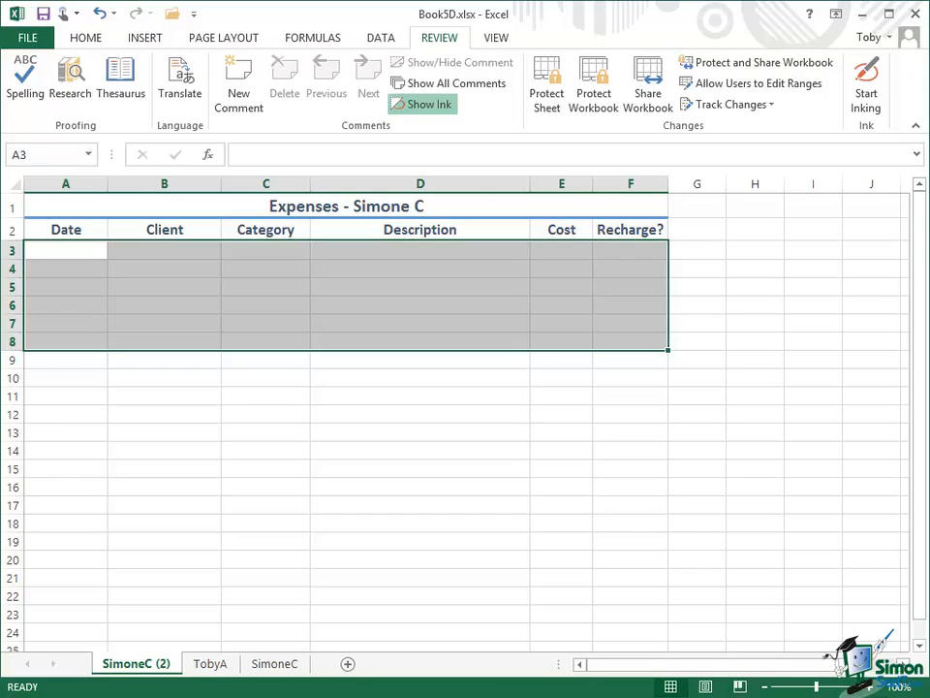
Move the first employee's filled-in expenses sheet to the first position in the sheet order
click(209, 664)
drag(210, 666, 98, 668)
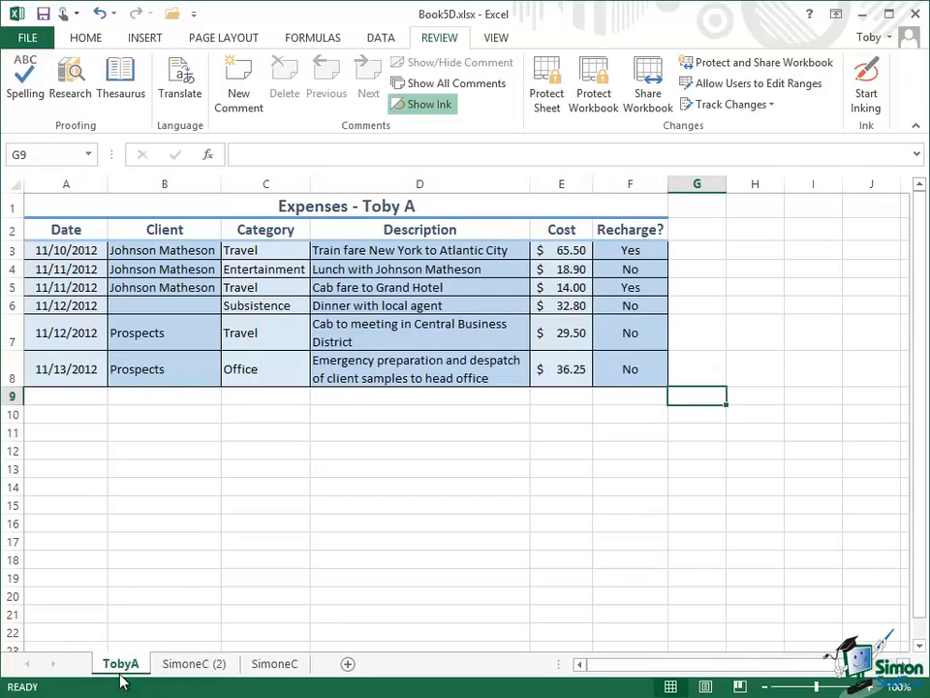
Move the second employee's original sheet directly after the first employee's sheet and delete its duplicate marked (2)
click(287, 668)
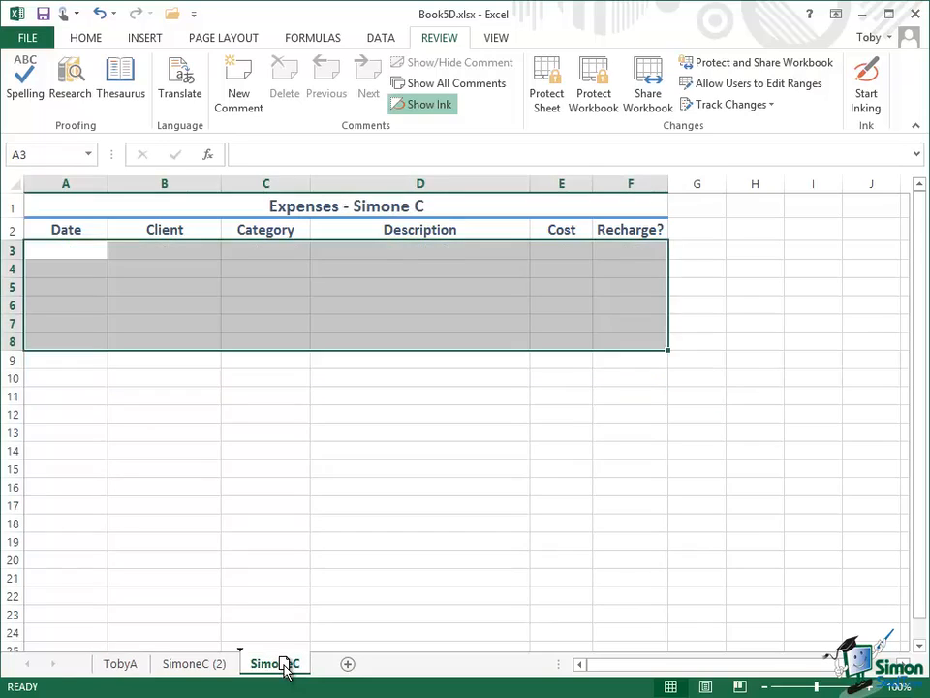
drag(287, 669, 126, 665)
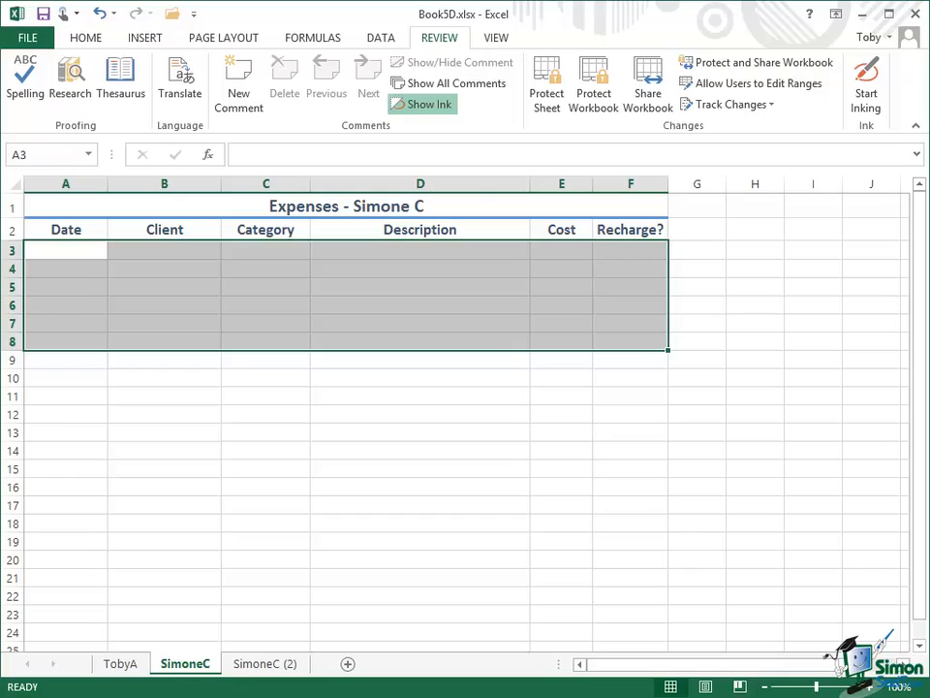
right_click(265, 667)
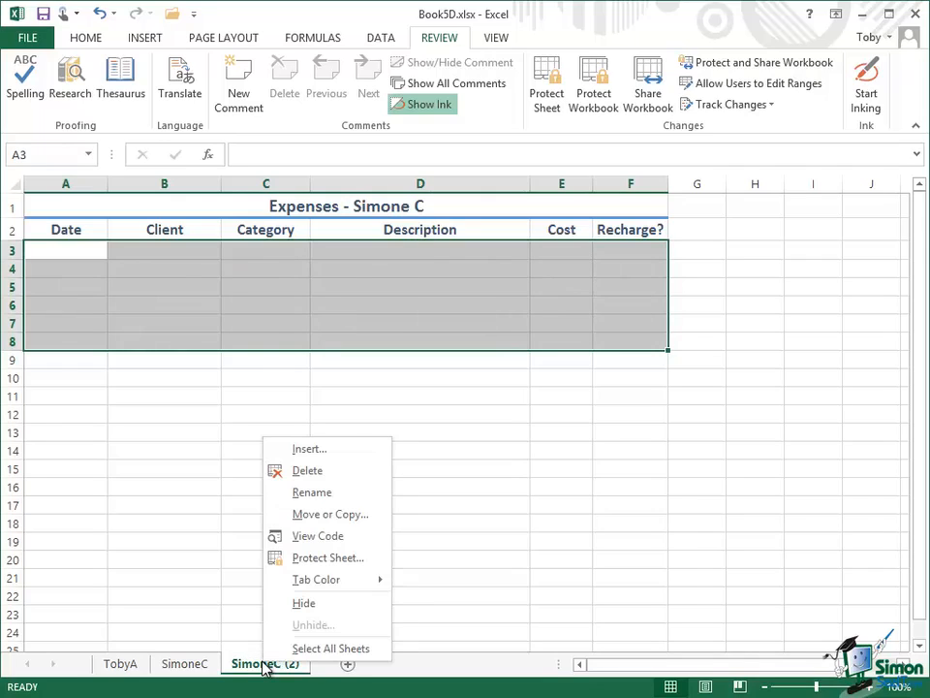
click(307, 471)
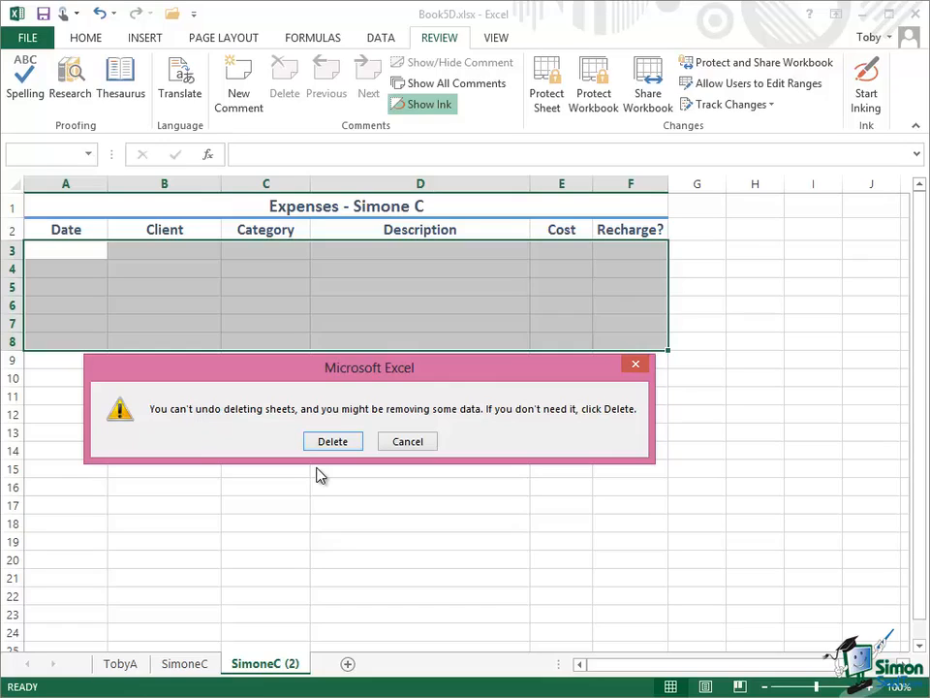
click(333, 442)
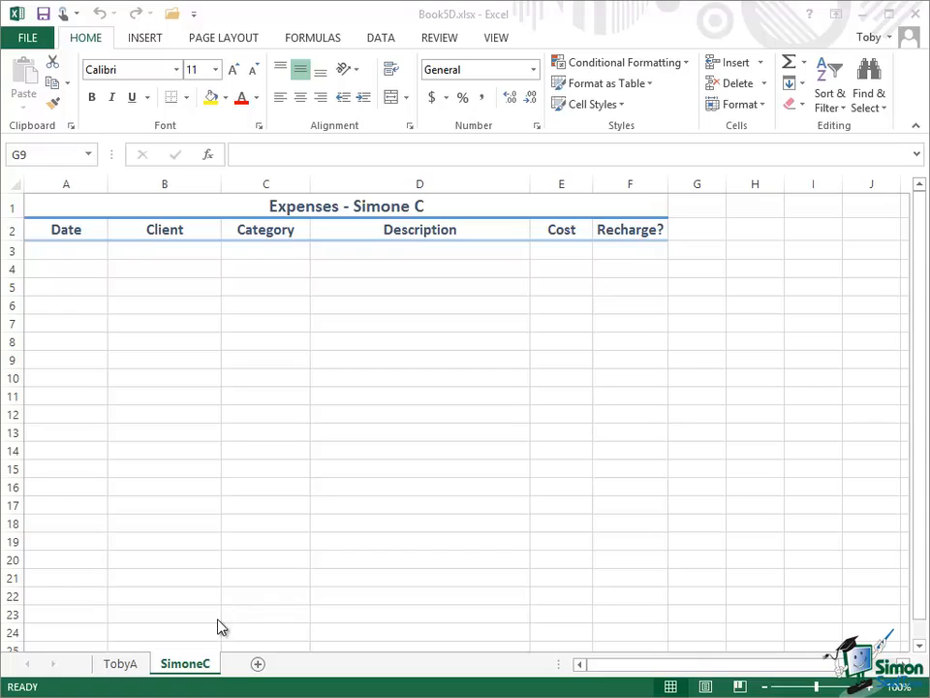
Insert a new blank worksheet before the second employee's sheet
right_click(183, 667)
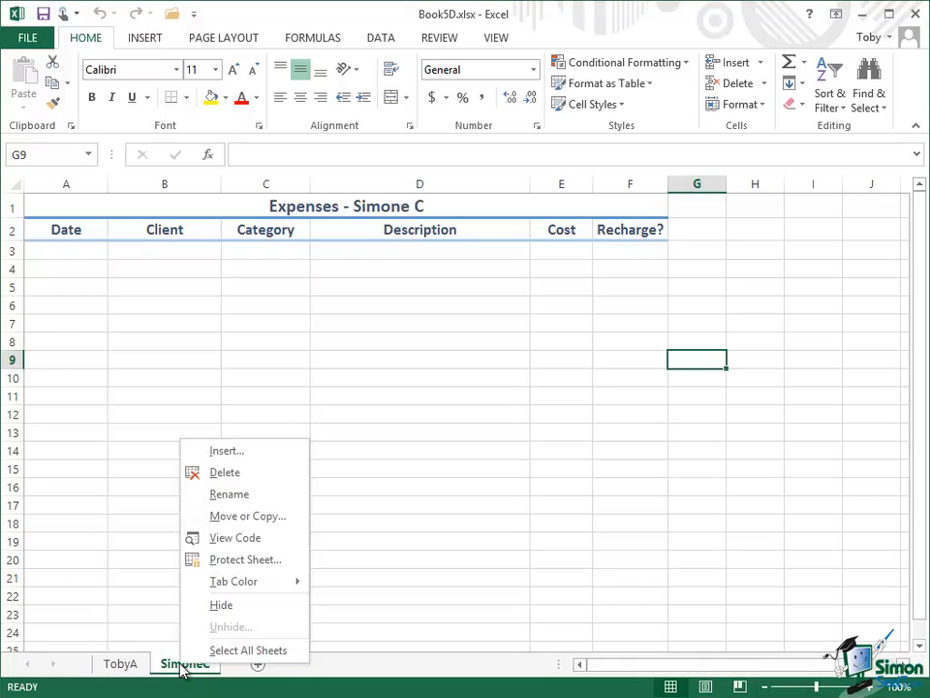
click(269, 454)
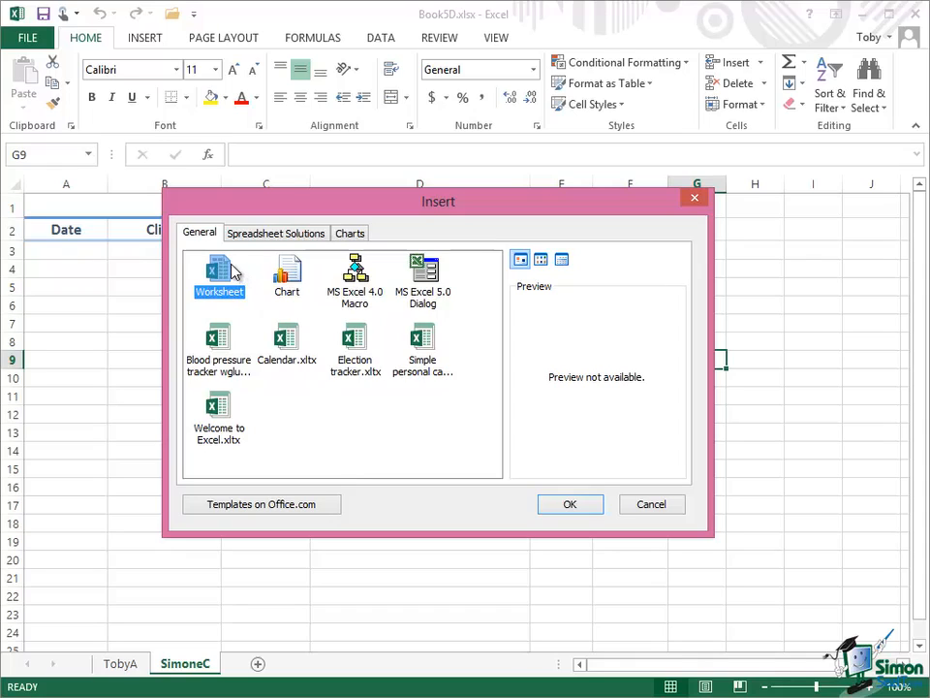
click(575, 501)
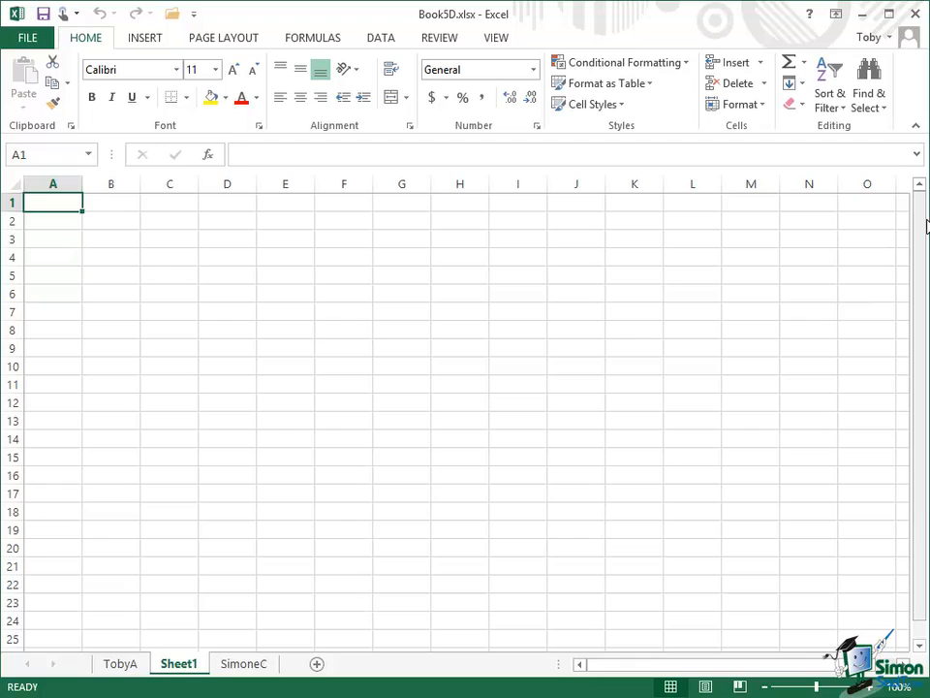
Enter the heading "Categories" in cell A1 and "Entertainment" in cell A2 of the new sheet
text(Categories)
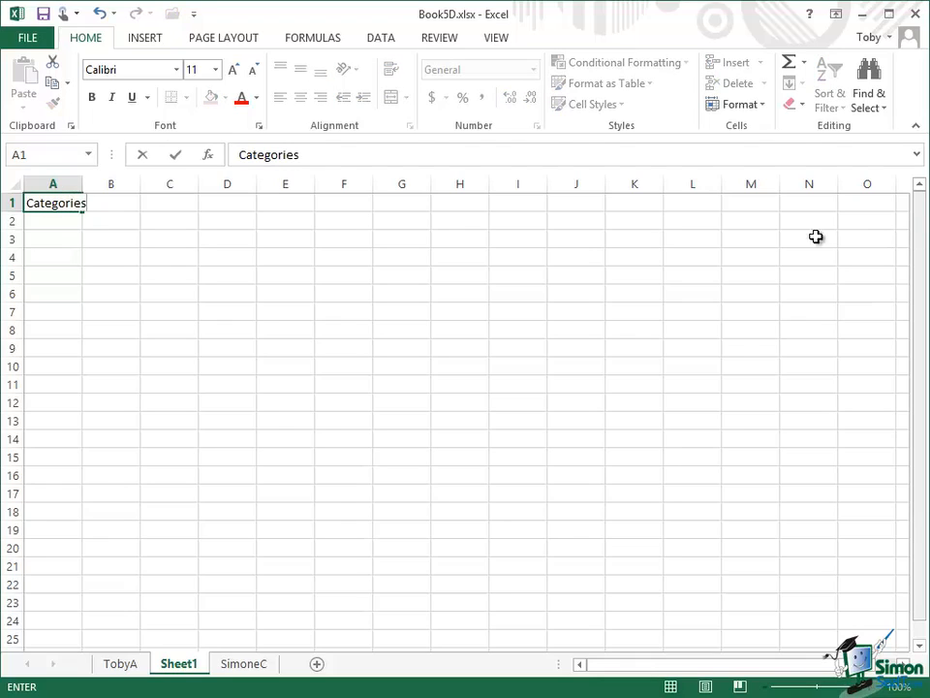
click(46, 219)
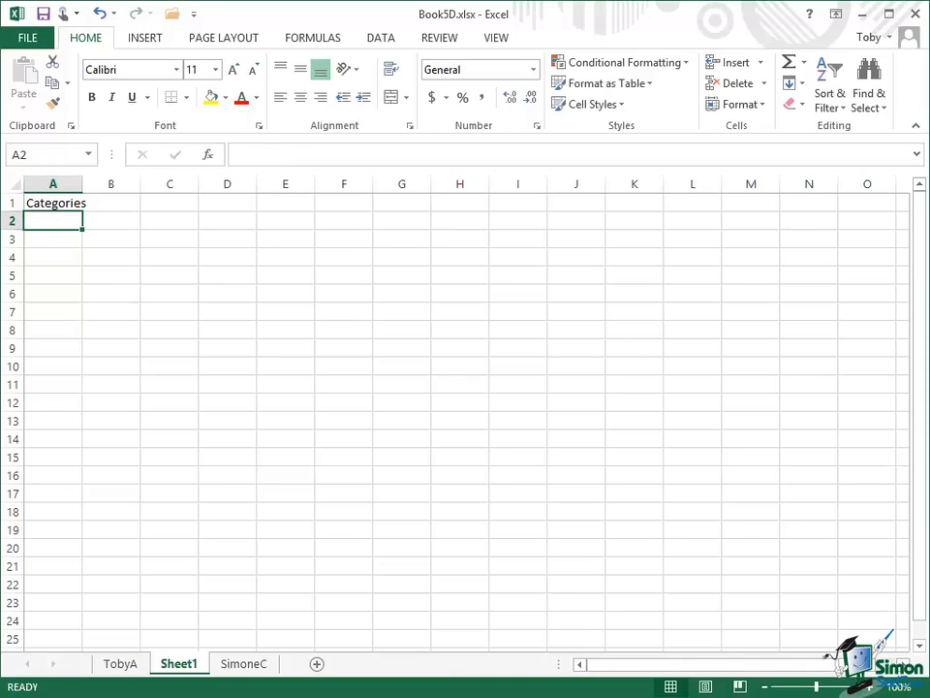
text(En)
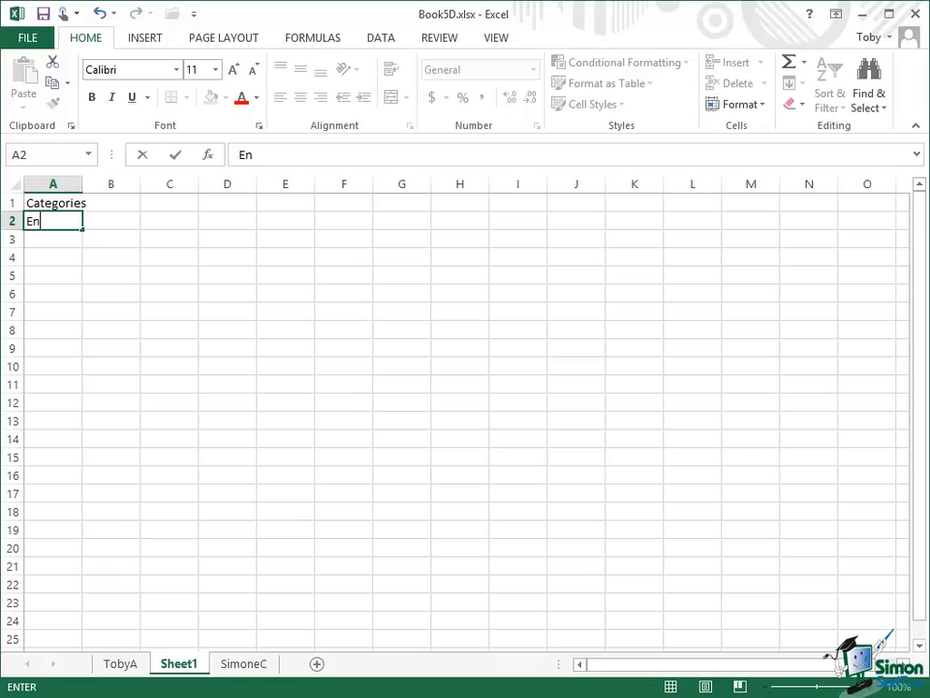
text(tertainment)
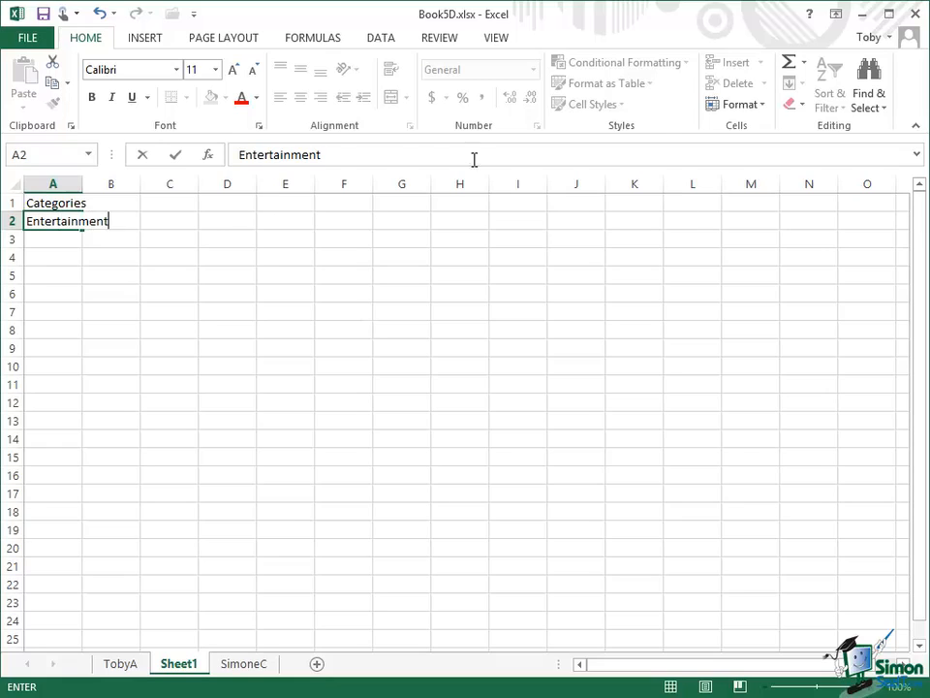
click(177, 159)
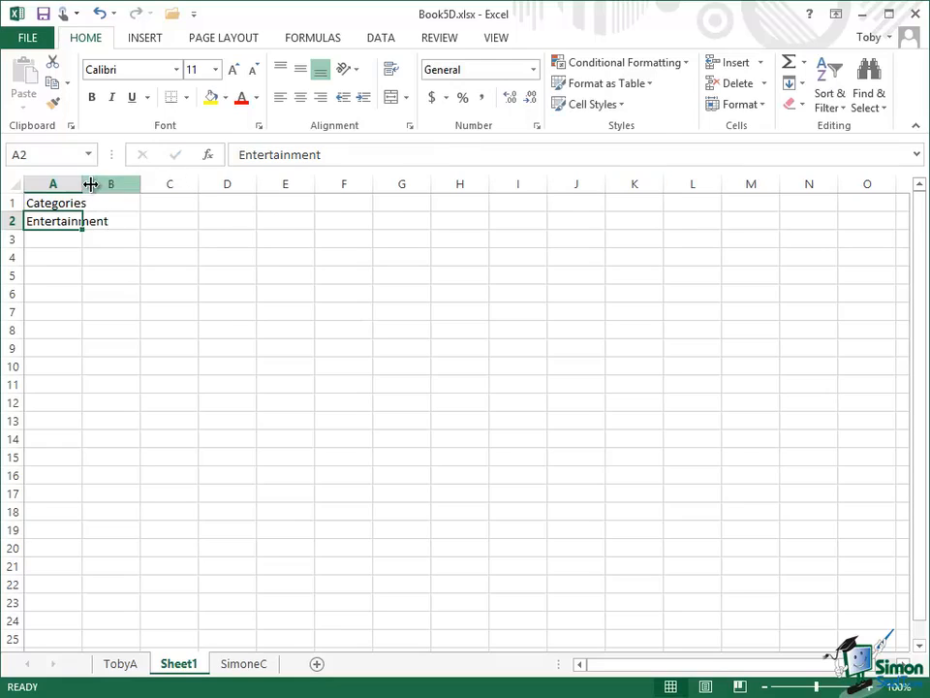
AutoFit the width of column A and make the Categories heading in A1 bold
click(60, 184)
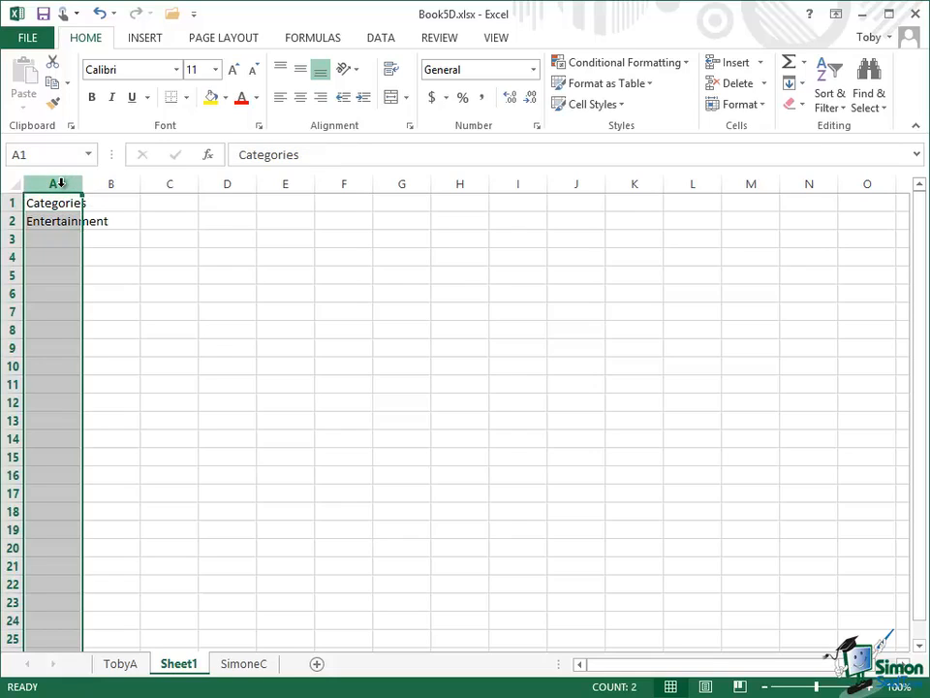
click(762, 105)
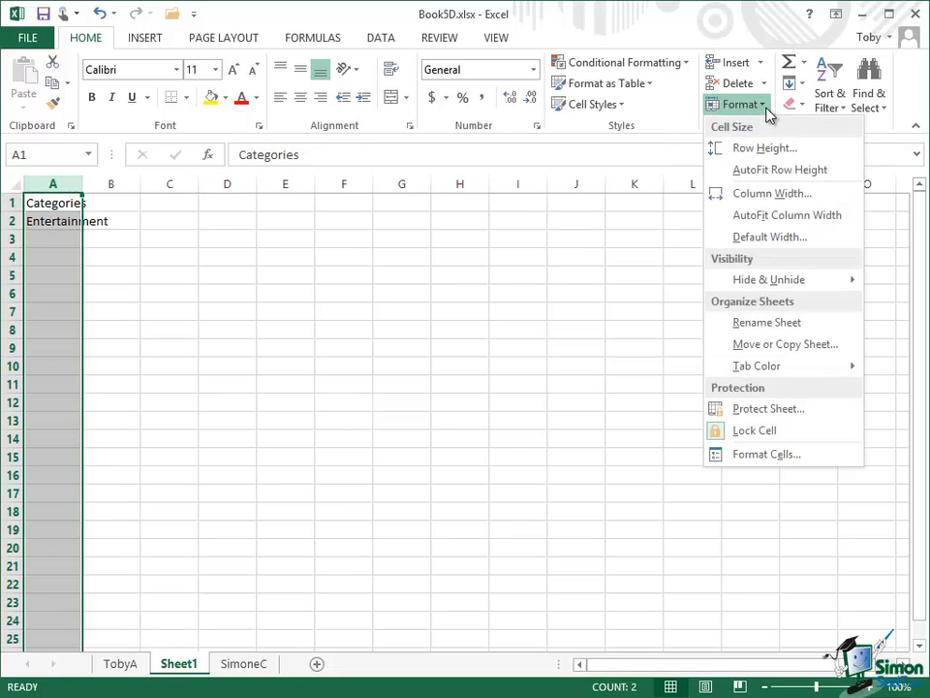
click(766, 215)
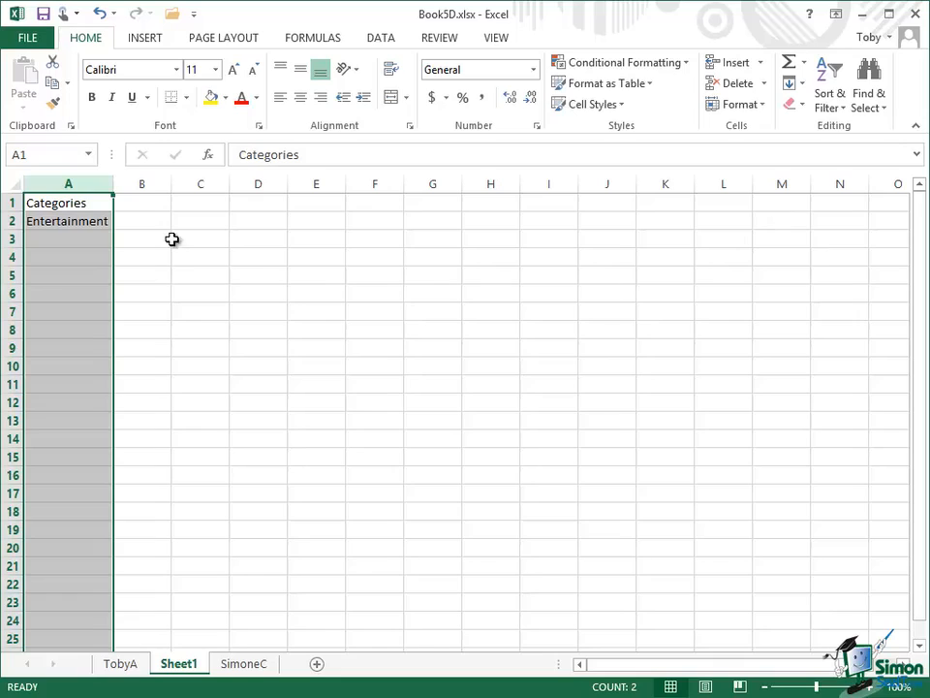
click(58, 202)
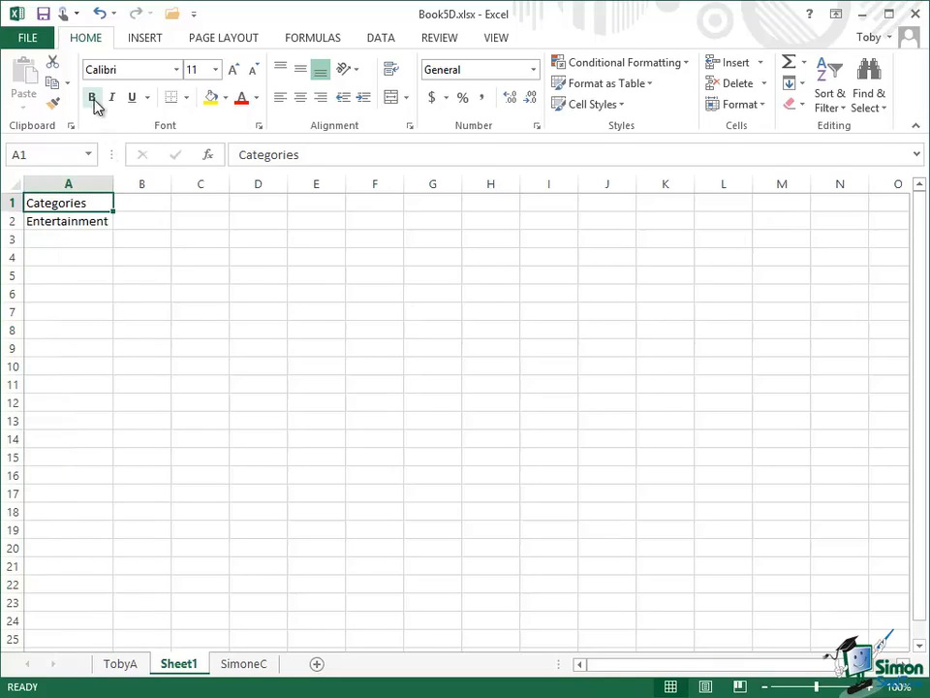
click(93, 99)
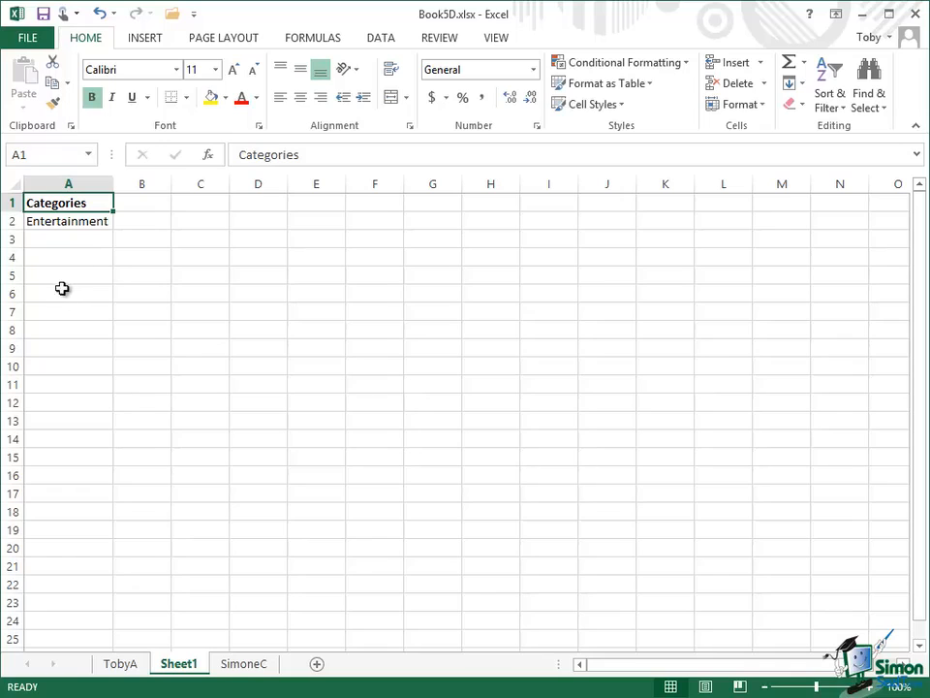
Check the Category entries on the first employee's expenses sheet and return to Sheet1
click(122, 664)
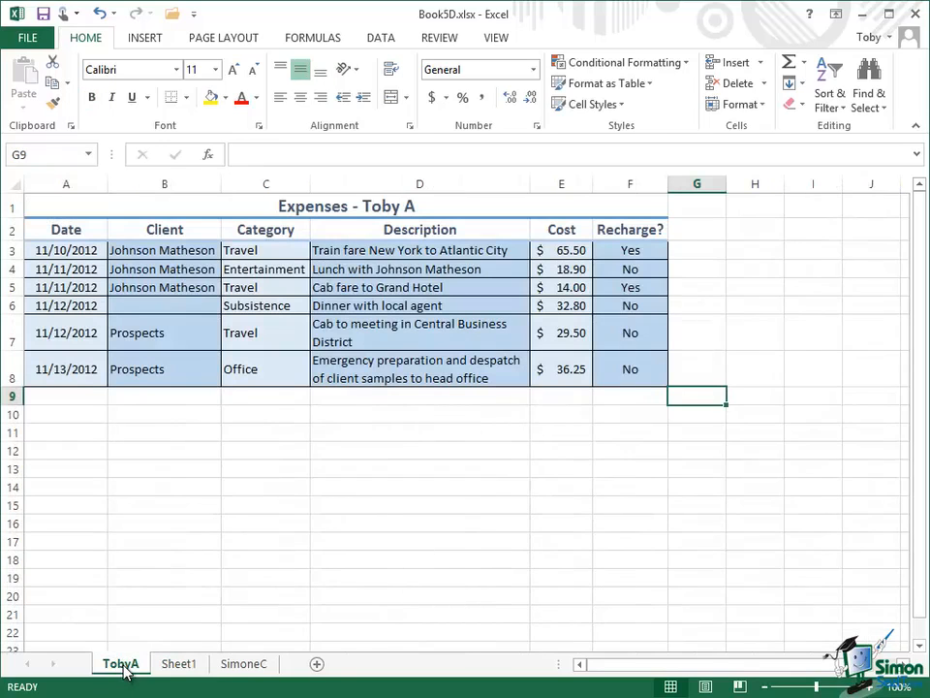
click(258, 252)
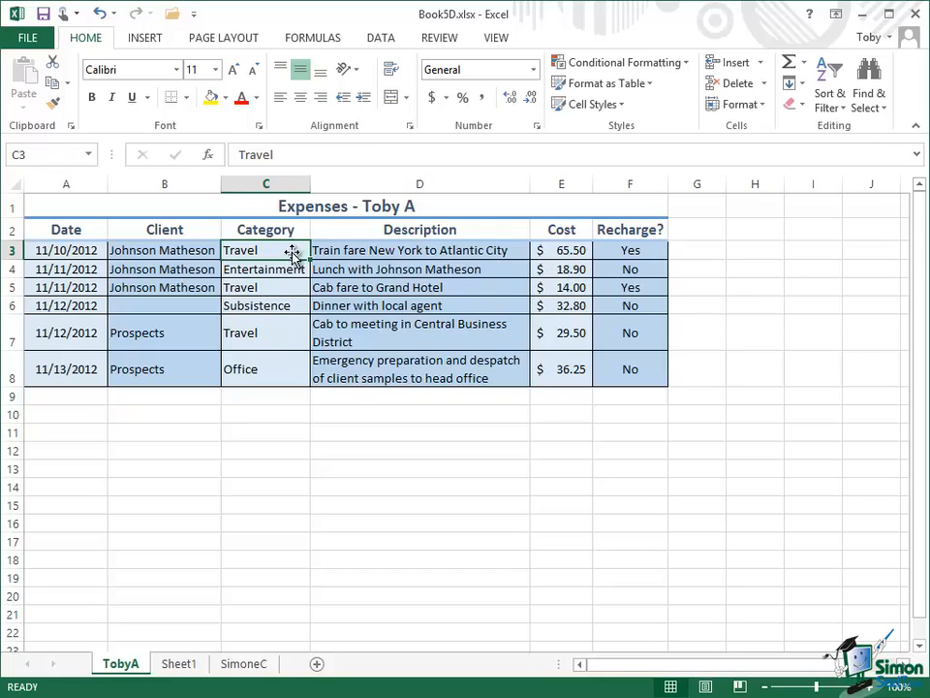
click(181, 664)
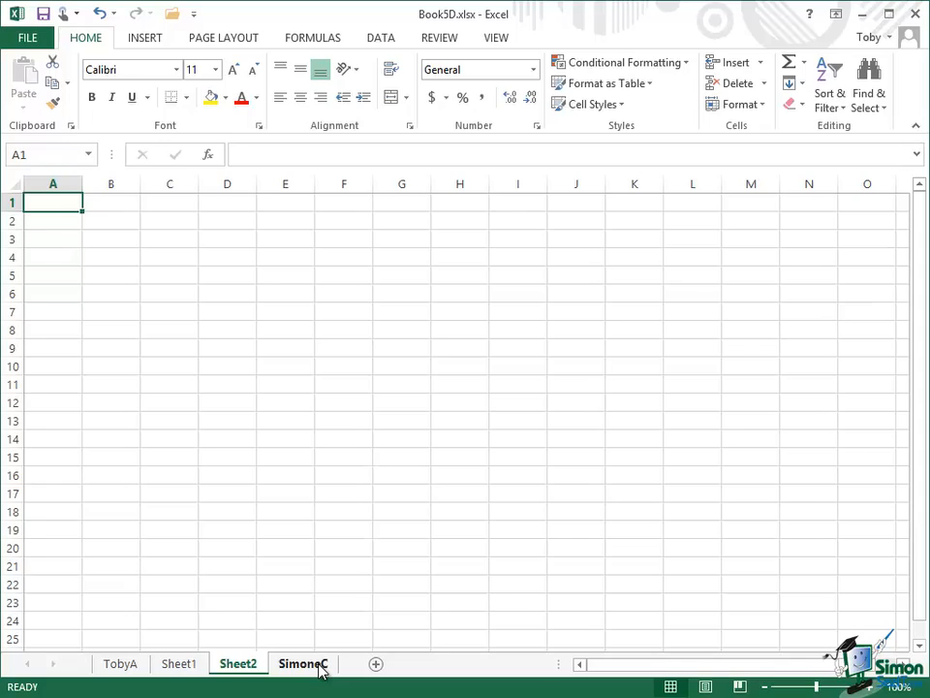
Delete the blank Sheet2 worksheet and rename Sheet1 as Key
right_click(240, 667)
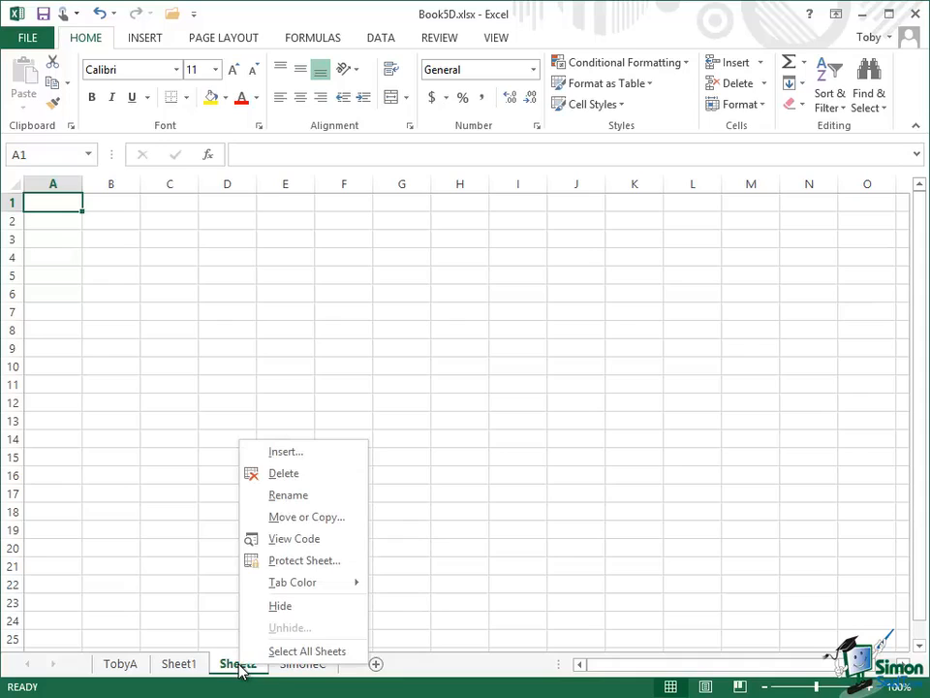
click(287, 474)
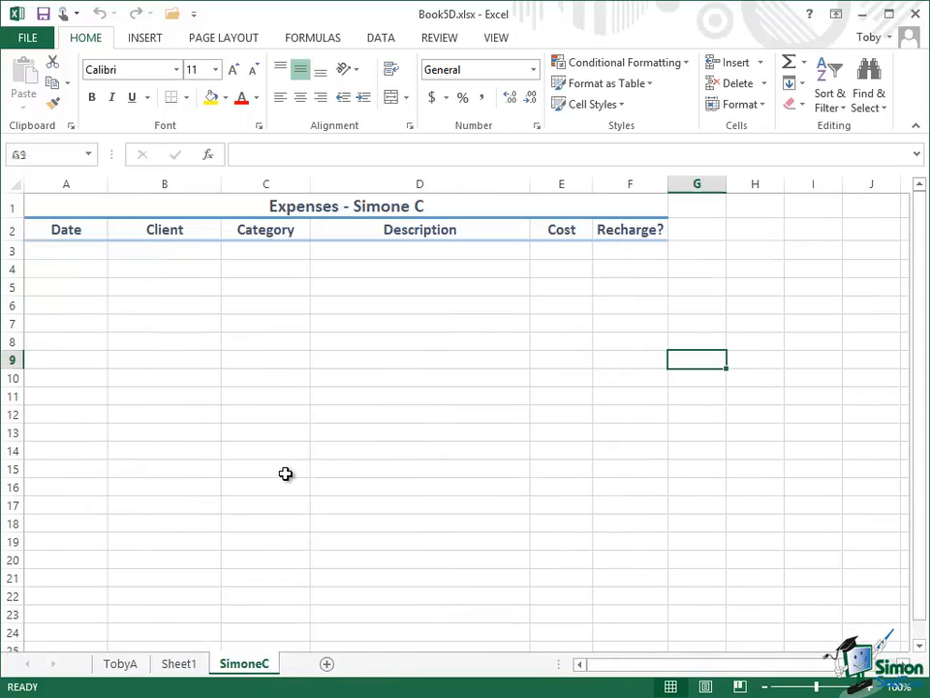
right_click(181, 669)
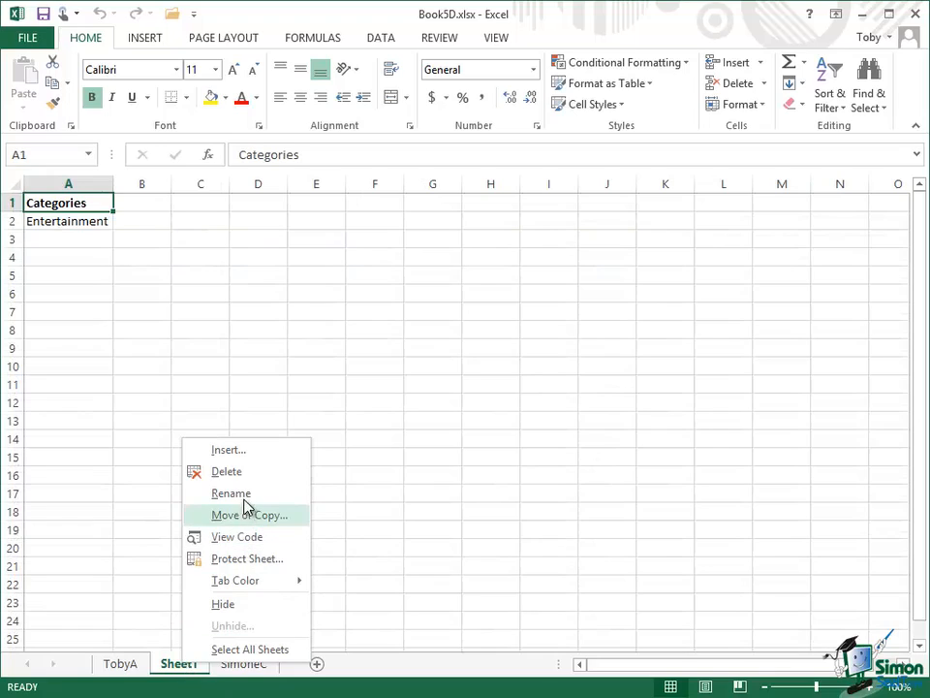
click(244, 495)
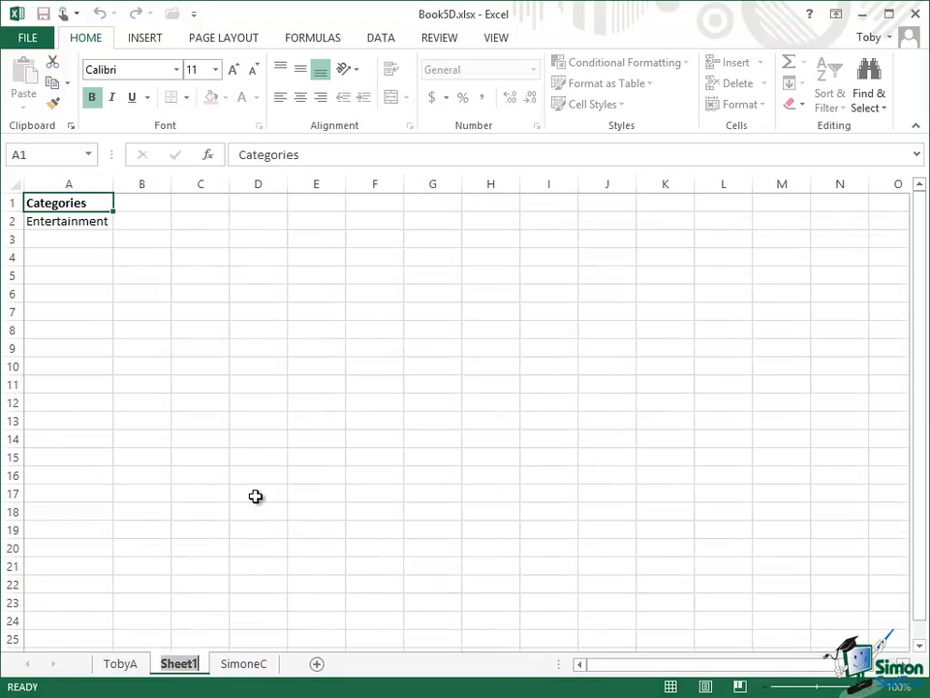
text(Key)
key(Return)
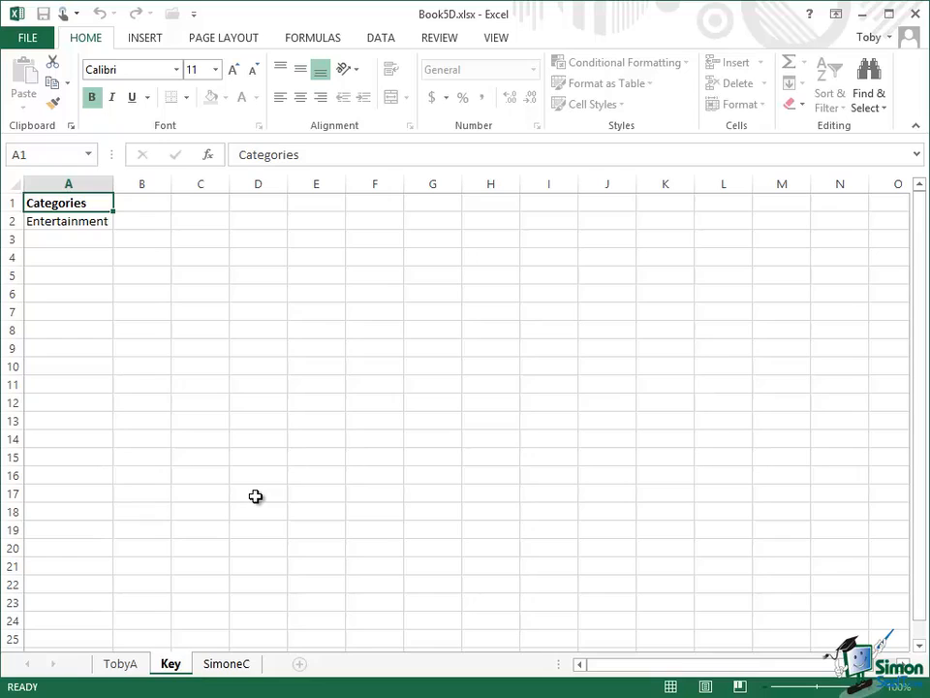
Set the tab color of both employees' expenses sheets to the gray theme color
right_click(124, 669)
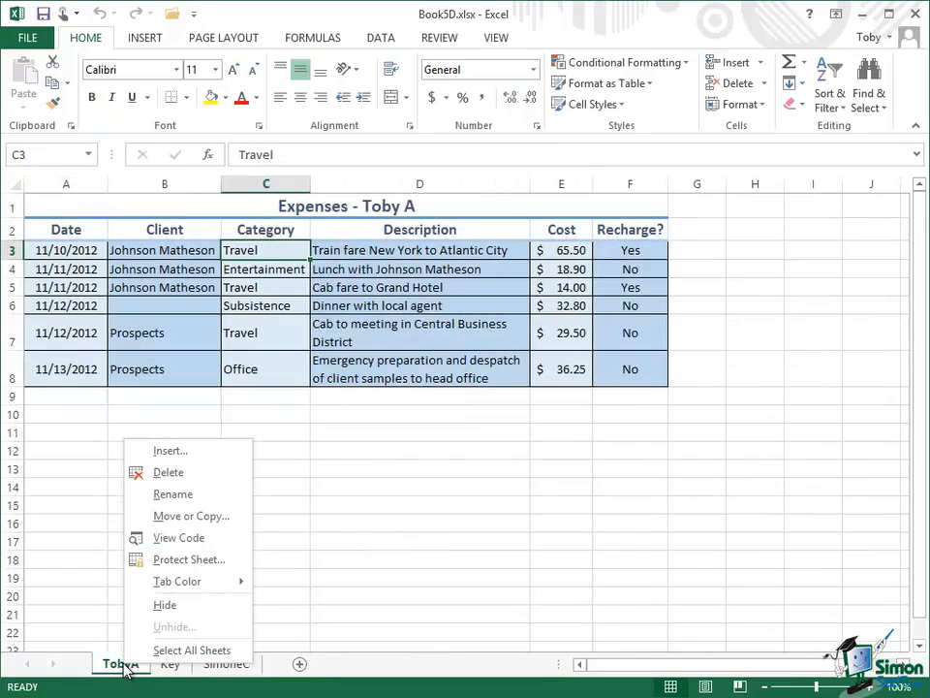
mouse_move(187, 585)
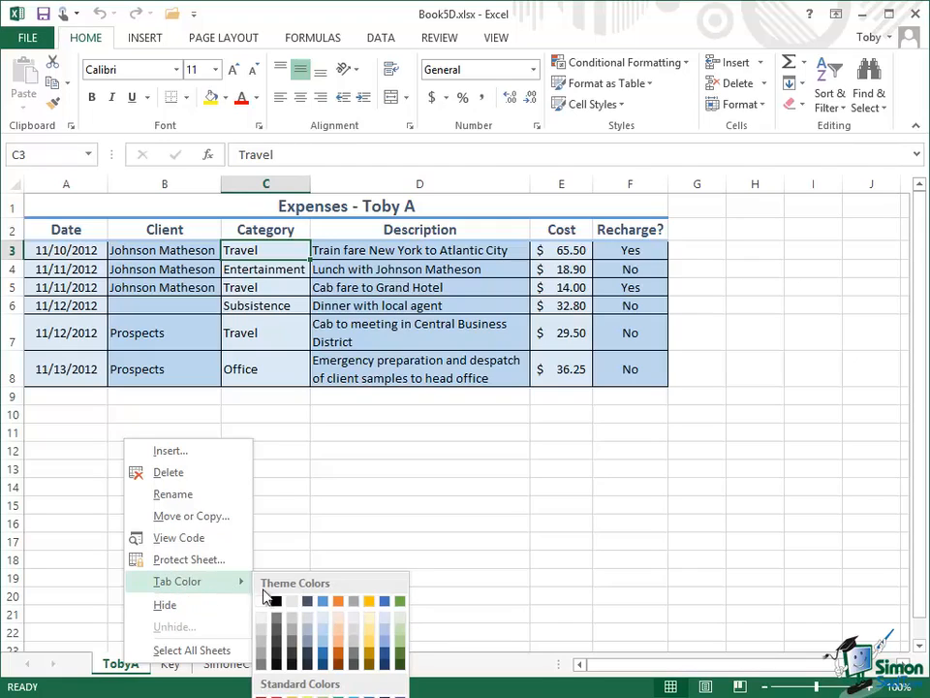
click(357, 603)
right_click(228, 665)
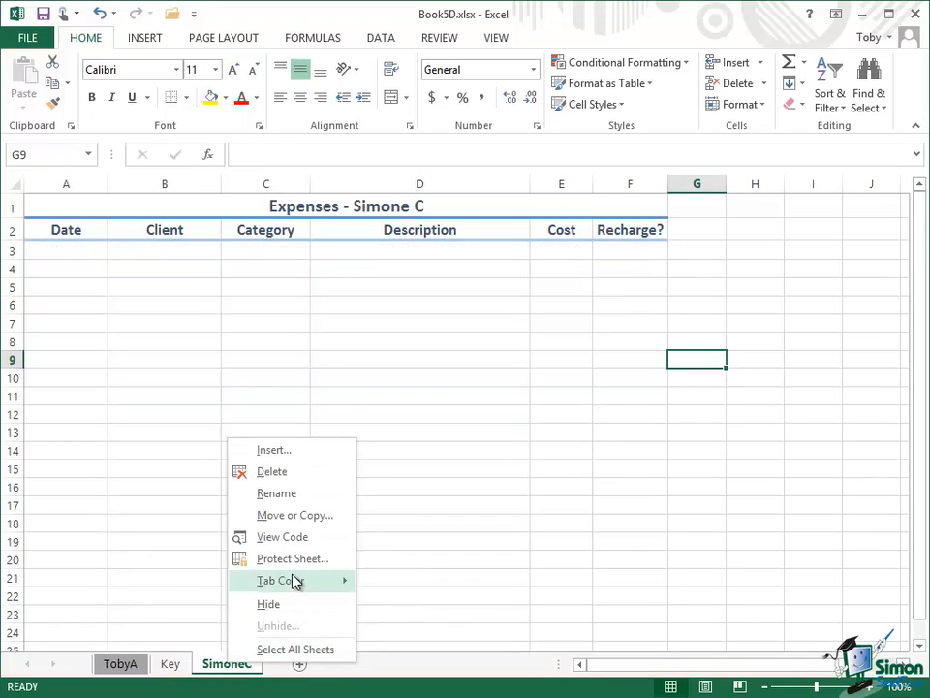
mouse_move(297, 580)
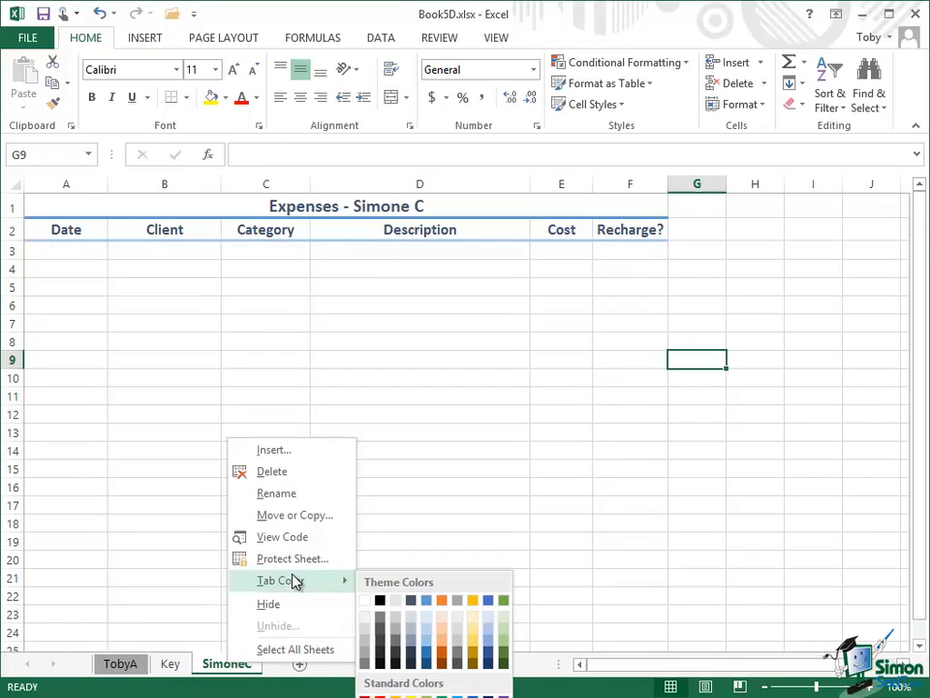
click(460, 605)
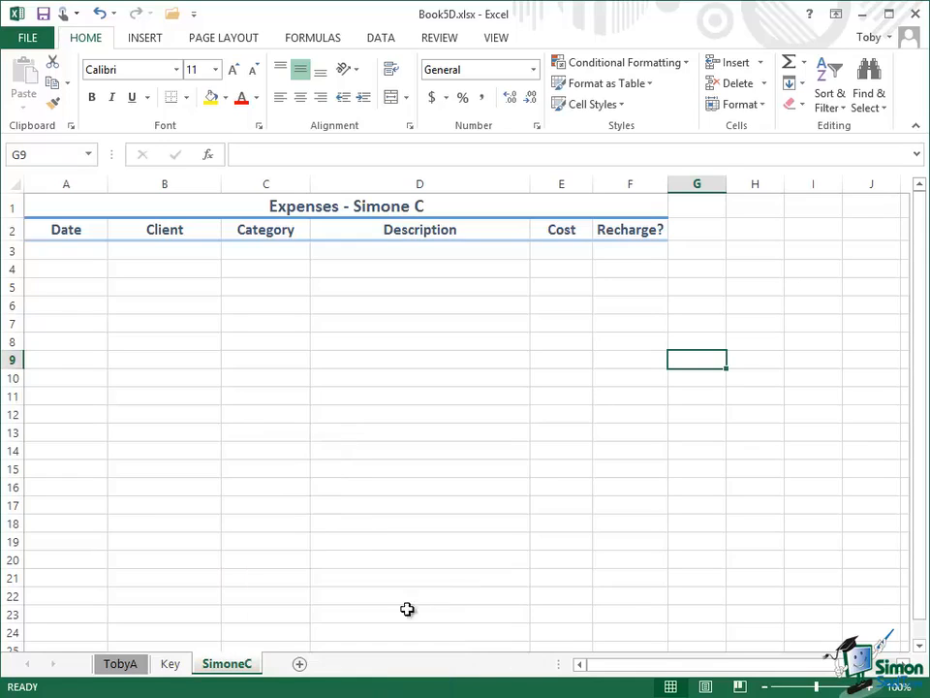
Set the Key sheet's tab color to the orange theme color and move the sheet to the last position
right_click(173, 665)
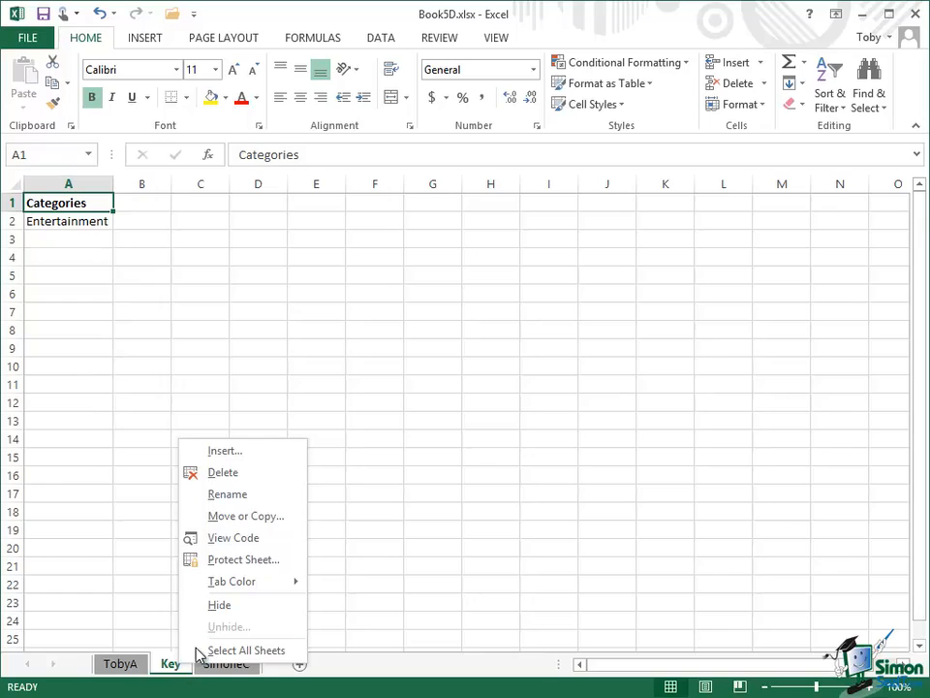
mouse_move(245, 586)
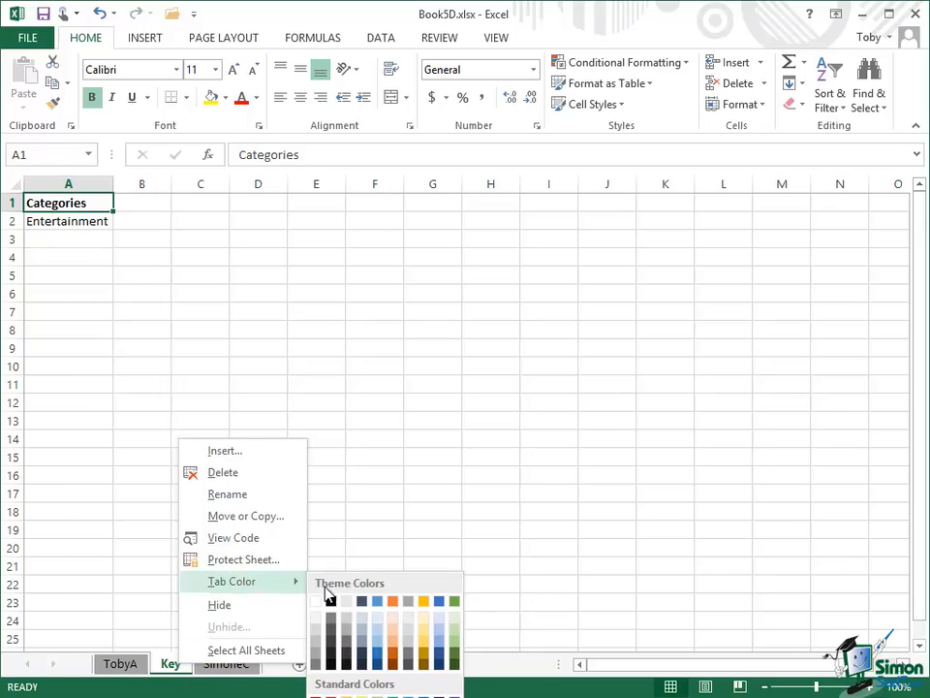
click(394, 601)
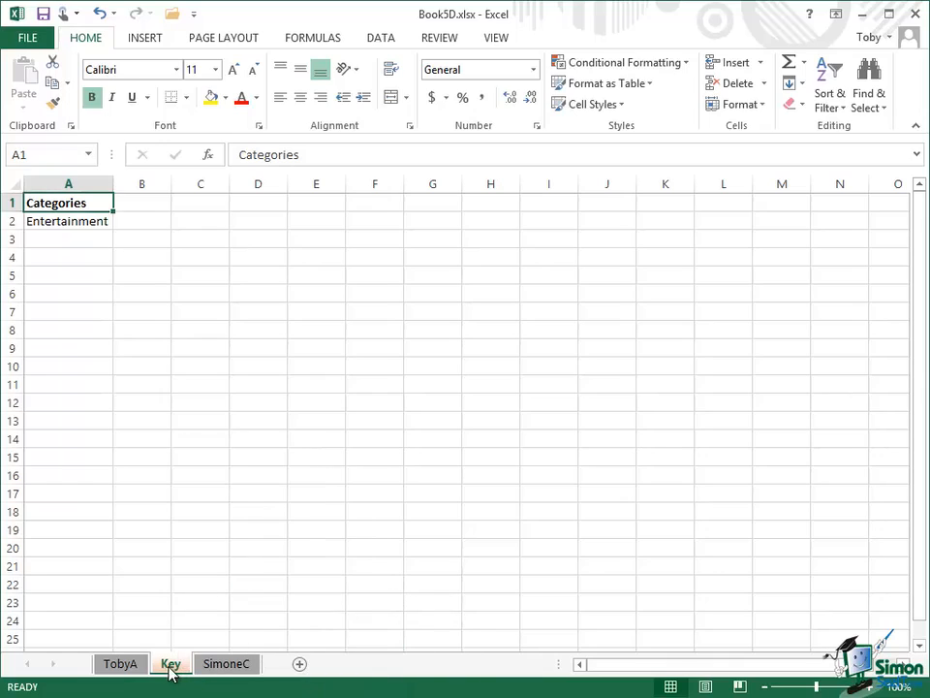
drag(170, 669, 271, 669)
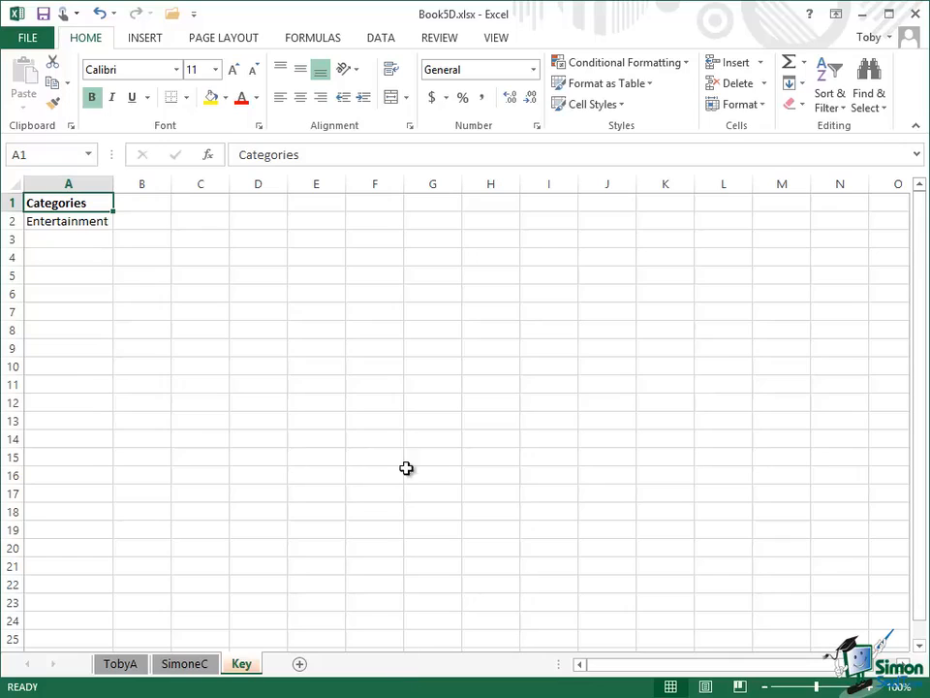
Open the gallery of workbook themes
click(228, 43)
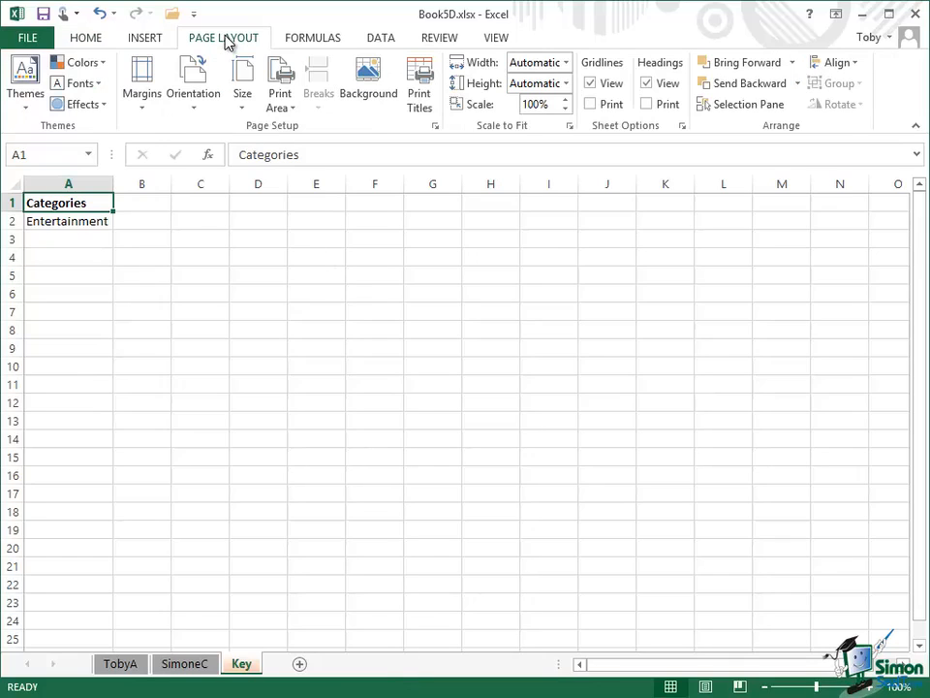
click(23, 106)
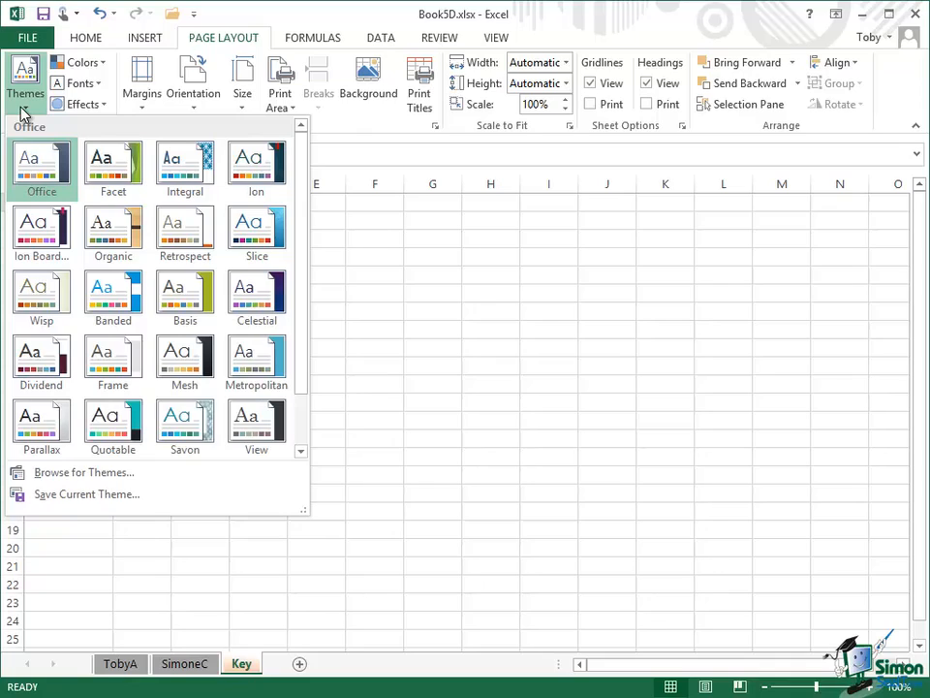